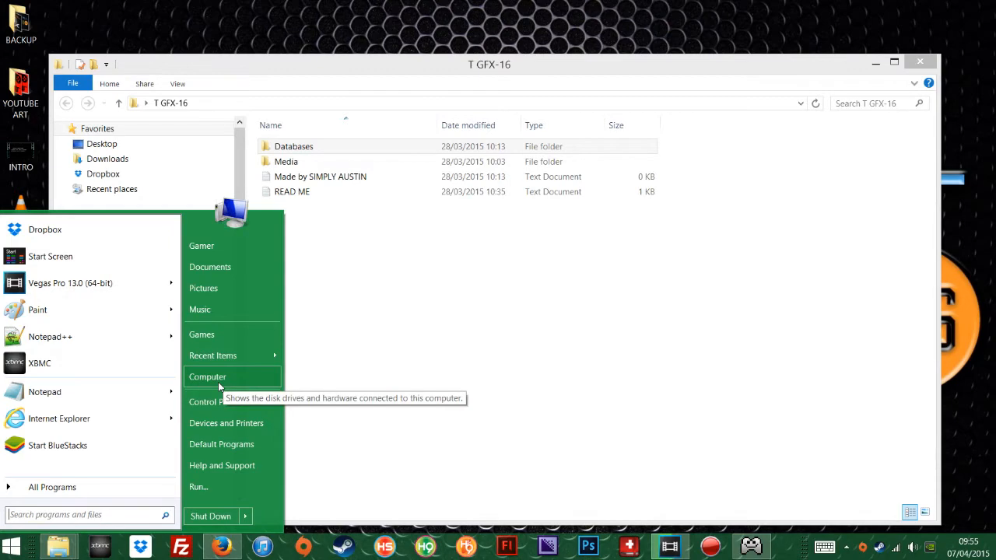
# Open the Hyperspin folder on MEDIA (D:) and move its window off the T GFX-16 folder.
pyautogui.click(219, 387)
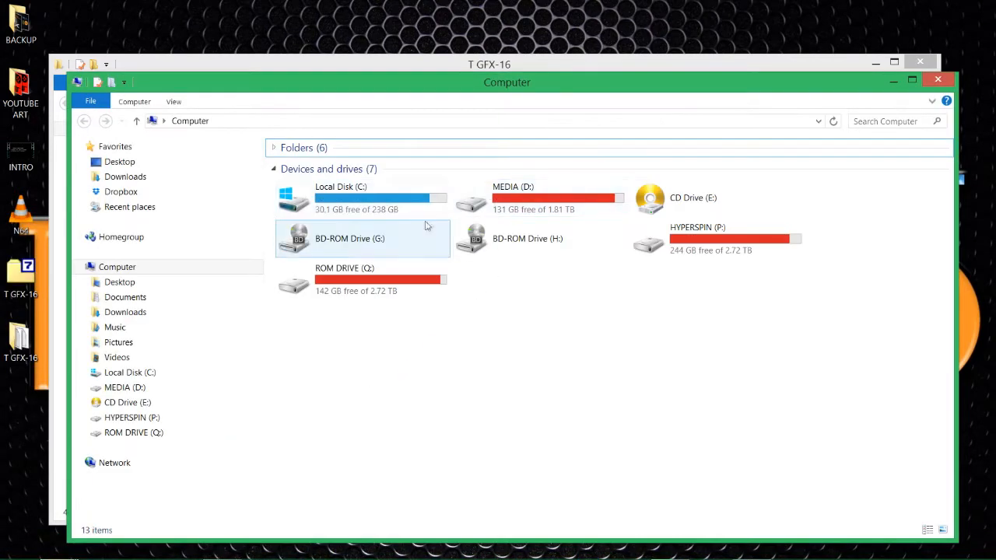
pyautogui.doubleClick(540, 204)
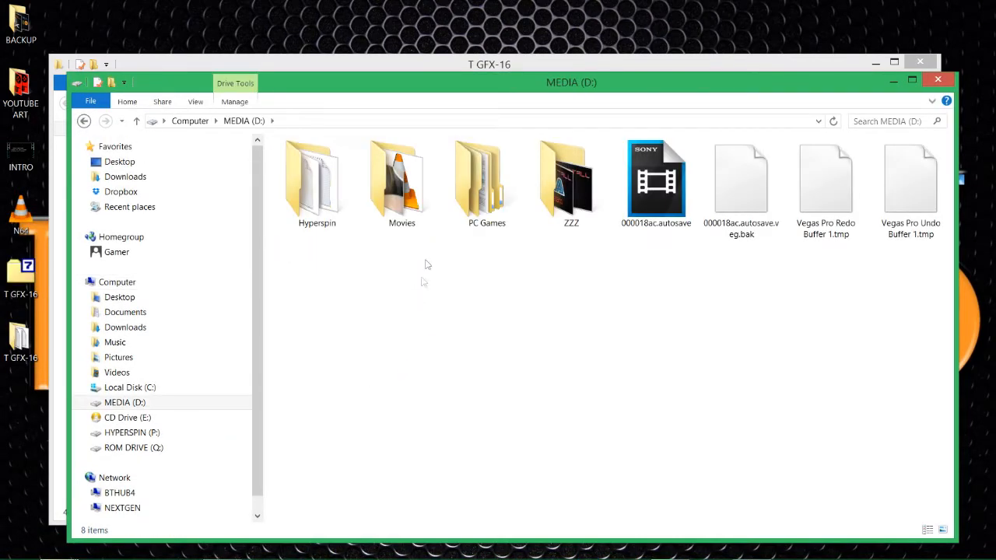
pyautogui.doubleClick(312, 168)
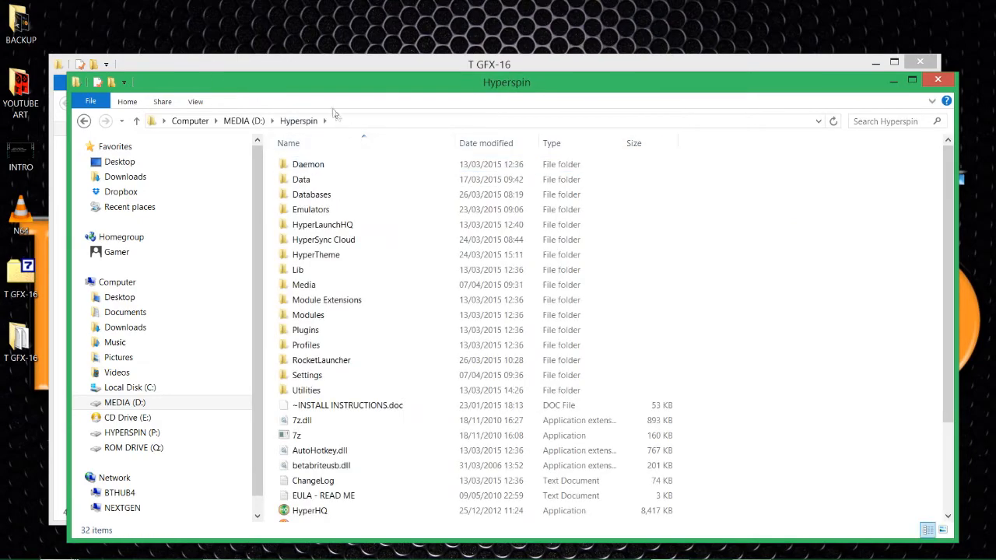
pyautogui.moveTo(313, 92); pyautogui.dragTo(654, 67)
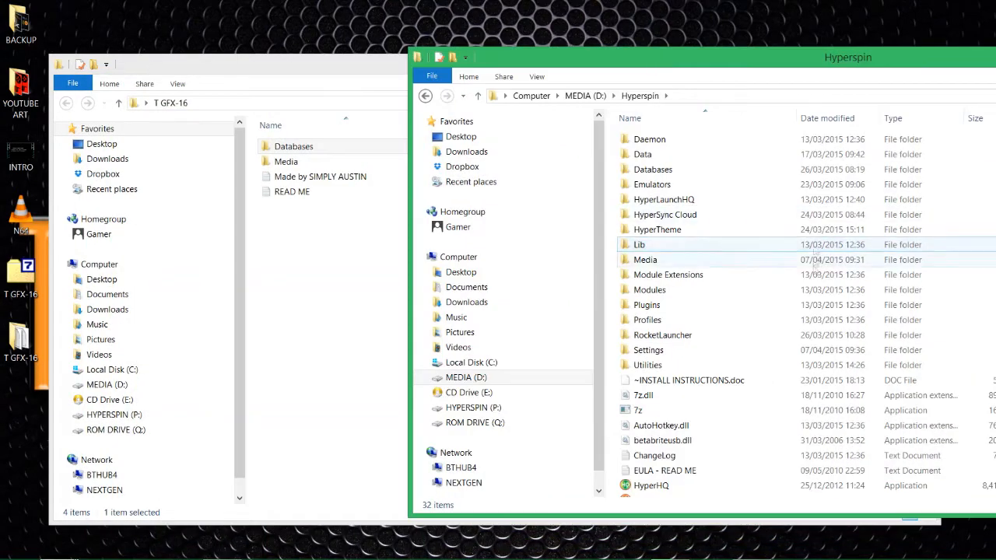
# Check Hyperspin's existing Databases and Media folders, then select Databases and Media in T GFX-16.
pyautogui.click(722, 455)
pyautogui.scroll(-3, 720, 459)
pyautogui.scroll(3, 708, 462)
pyautogui.scroll(-3, 679, 389)
pyautogui.scroll(3, 669, 370)
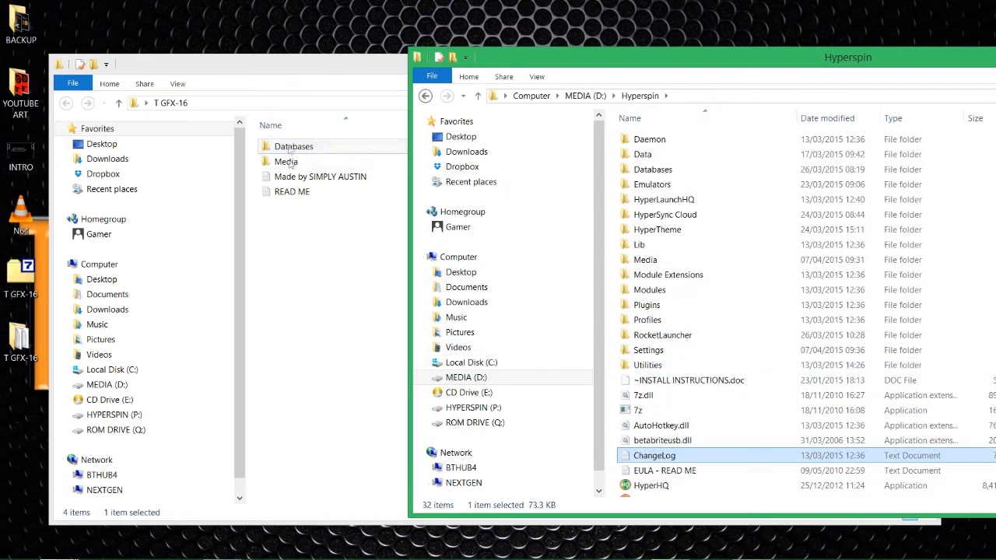
pyautogui.click(653, 171)
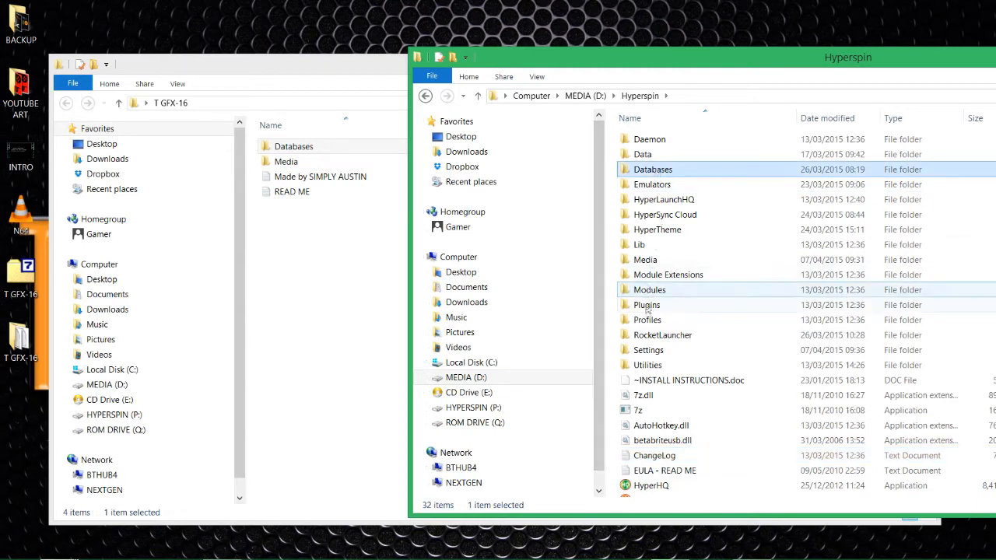
pyautogui.click(652, 265)
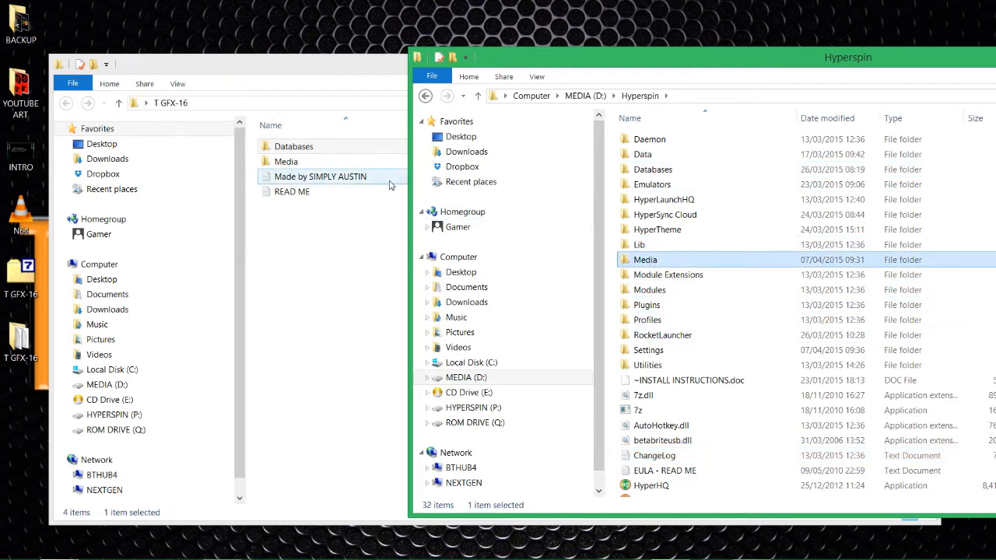
pyautogui.click(261, 148)
pyautogui.keyDown('ctrl'); pyautogui.click(261, 161); pyautogui.keyUp('ctrl')
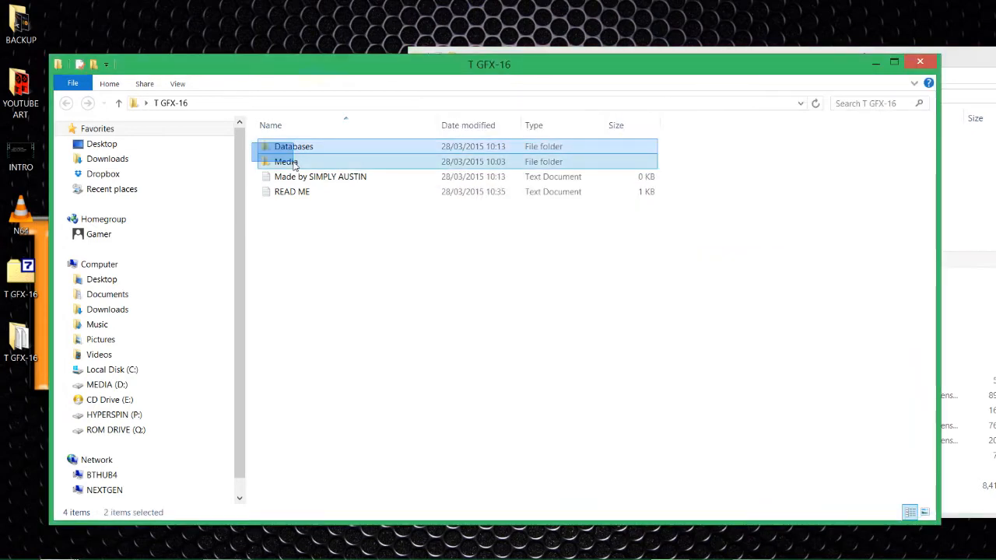
# Snap T GFX-16 left and copy its Databases and Media into Hyperspin, replacing existing files.
pyautogui.press('super+Left')
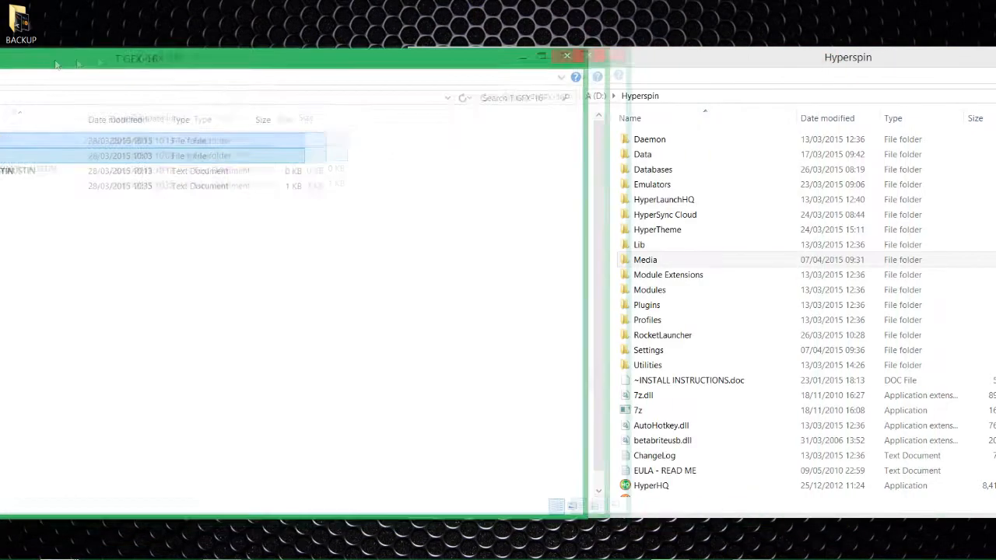
pyautogui.moveTo(250, 111); pyautogui.dragTo(610, 194)
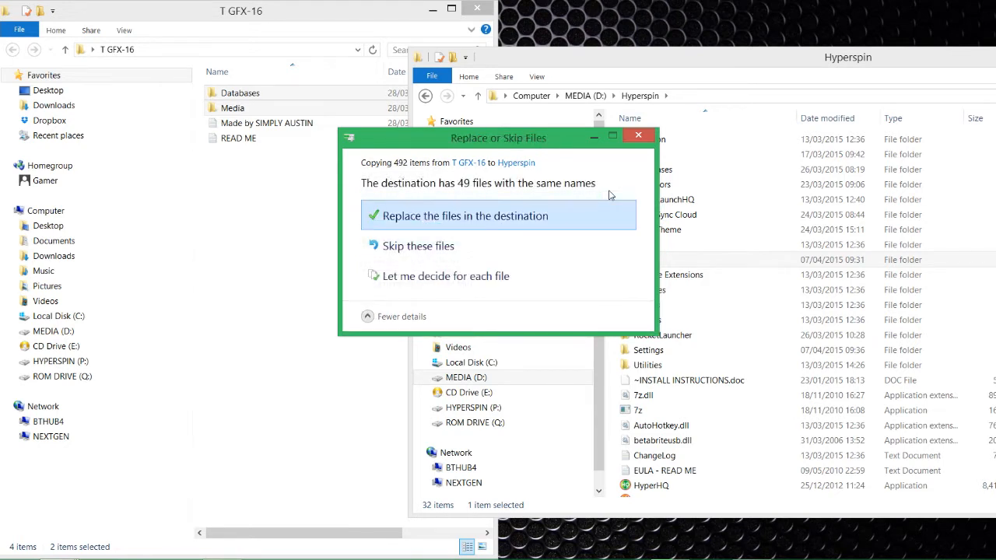
pyautogui.click(515, 215)
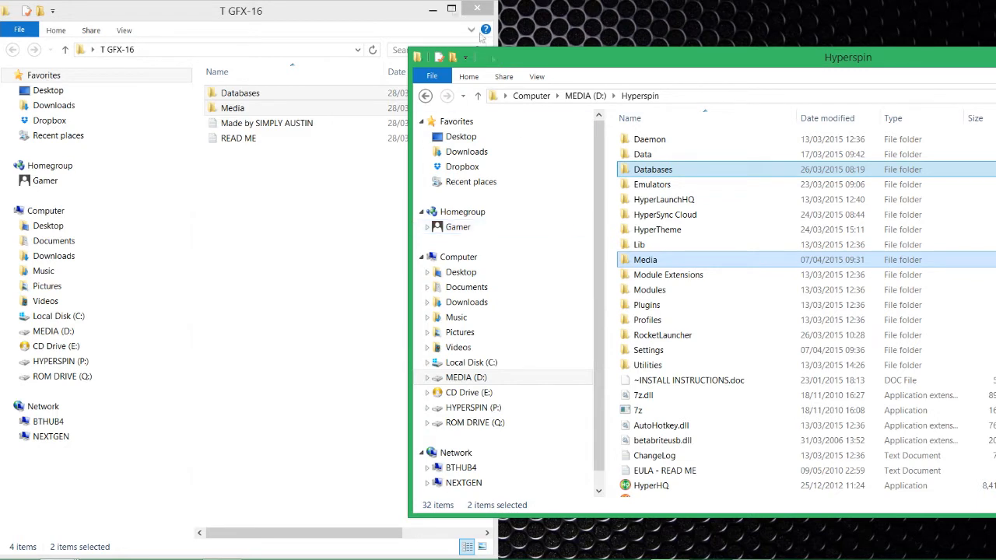
# Return to the T GFX-16 folder, select the READ ME file, and close the window.
pyautogui.click(311, 11)
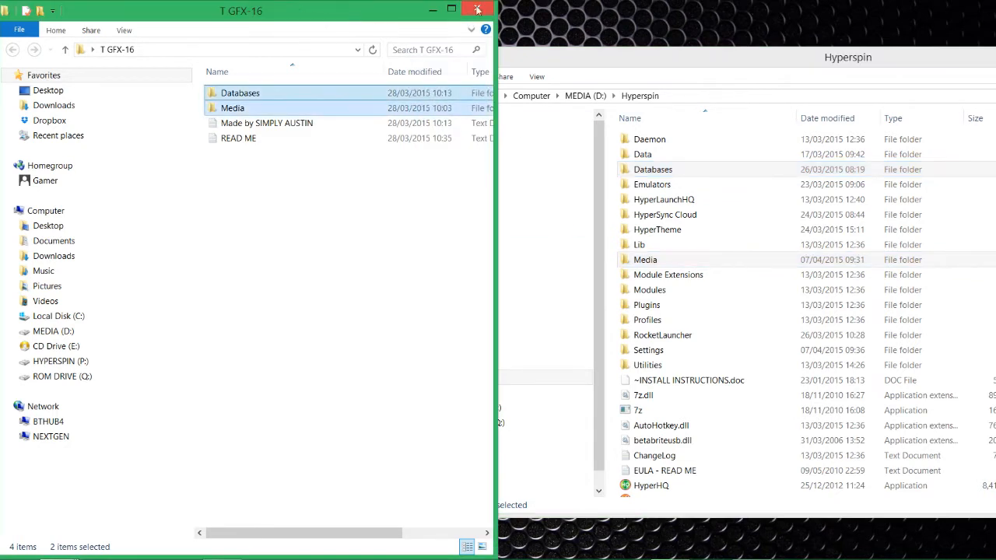
pyautogui.click(305, 238)
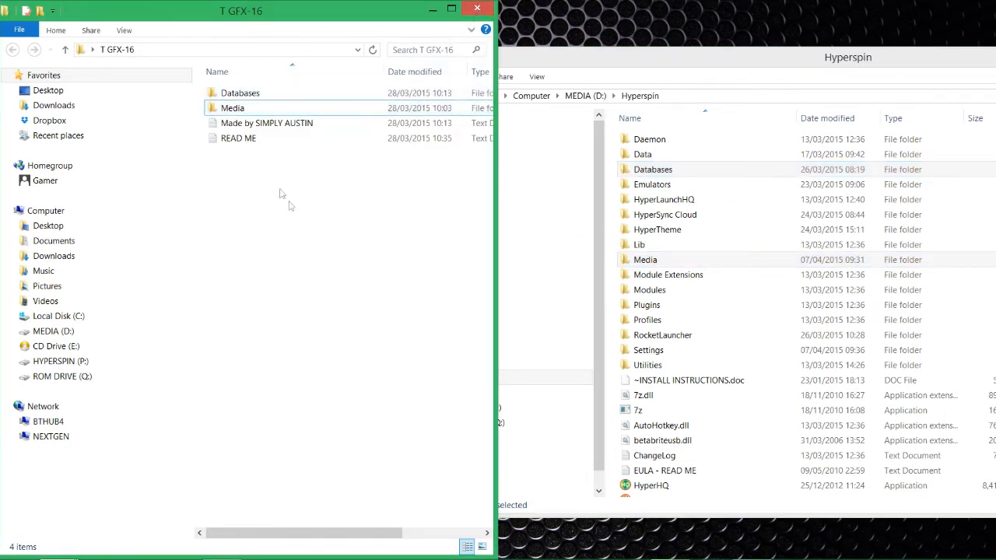
pyautogui.click(253, 140)
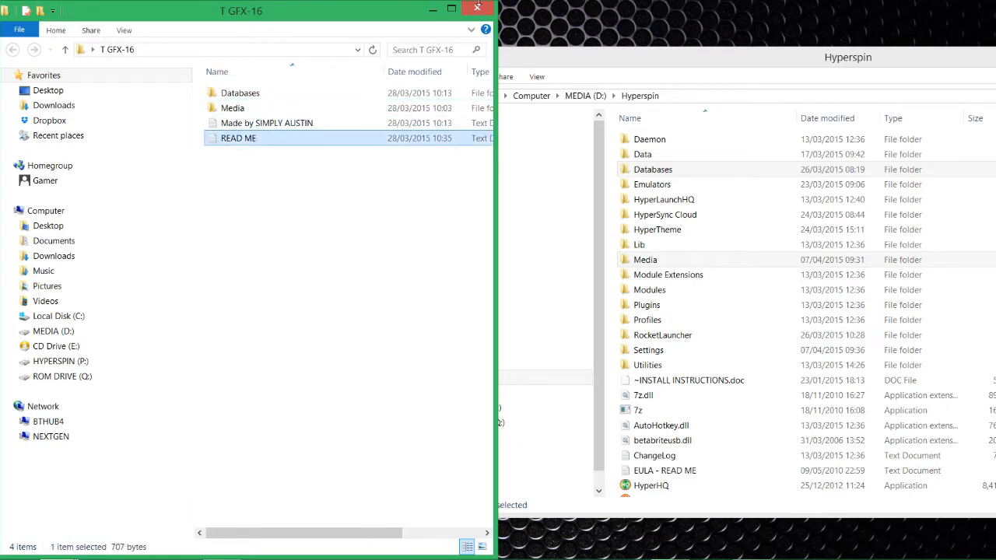
pyautogui.click(476, 9)
# Move the Hyperspin window left and launch 'HyperLaunchHQ - Shortcut' from it.
pyautogui.moveTo(527, 46); pyautogui.dragTo(249, 28)
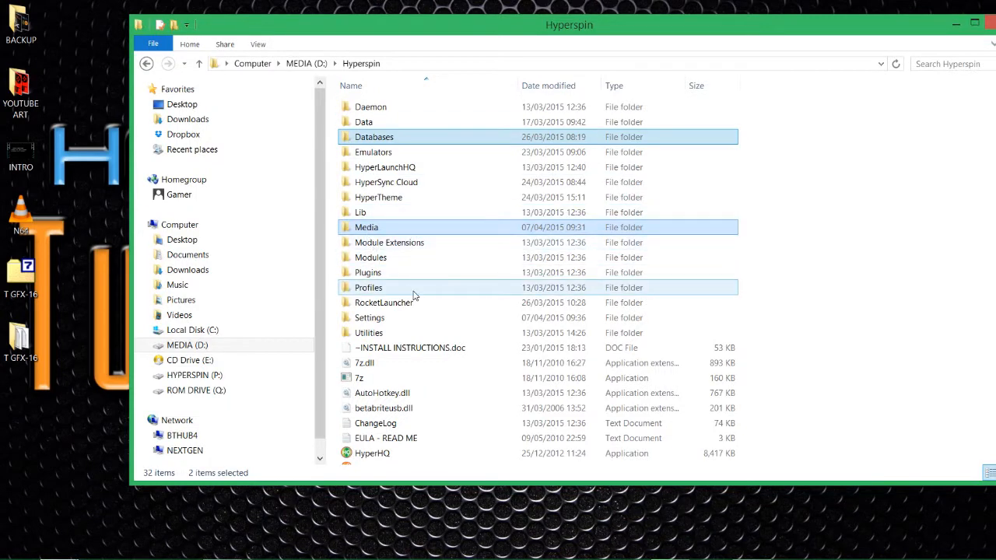
pyautogui.scroll(-3, 412, 292)
pyautogui.scroll(3, 407, 288)
pyautogui.scroll(-3, 413, 199)
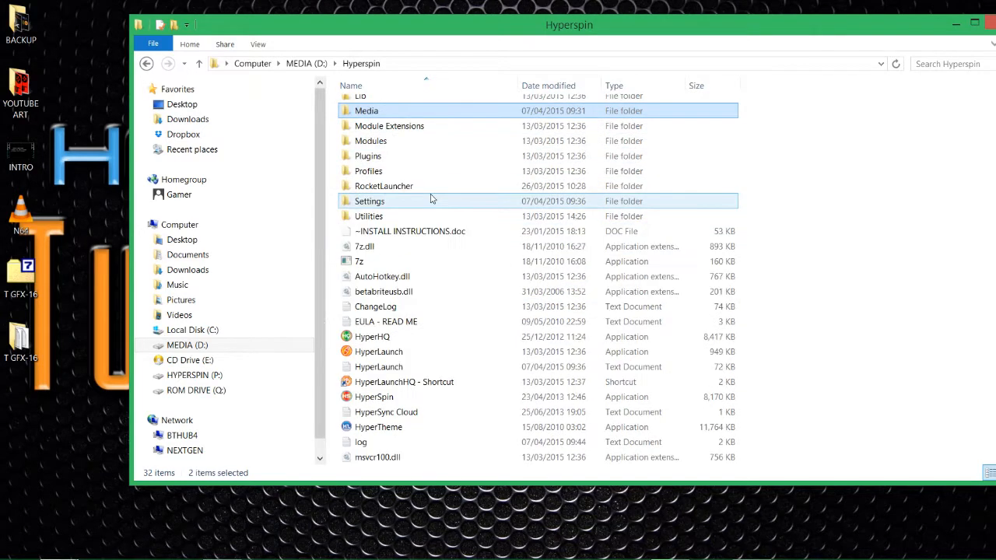
pyautogui.doubleClick(410, 384)
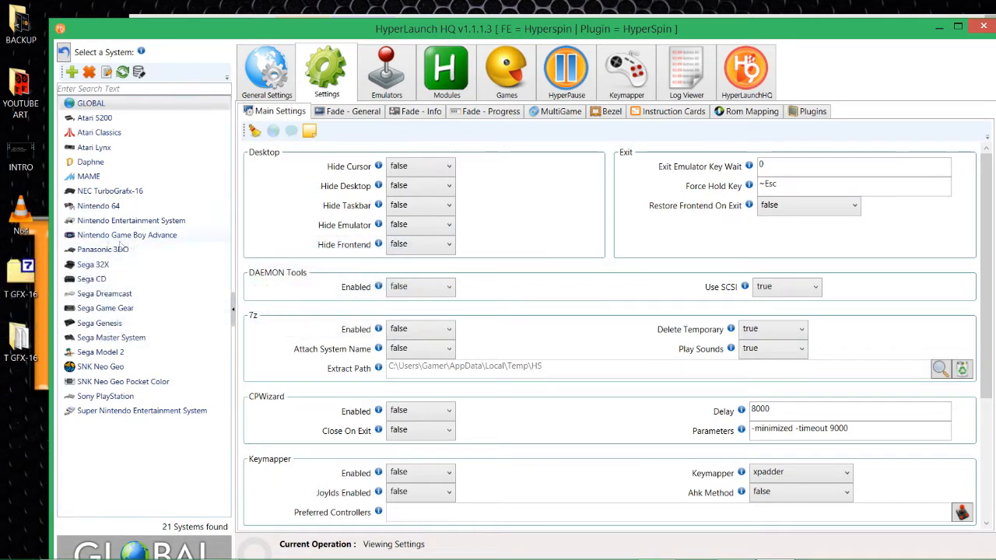
# Select the NEC TurboGrafx-16 system and show its Emulators page.
pyautogui.click(96, 195)
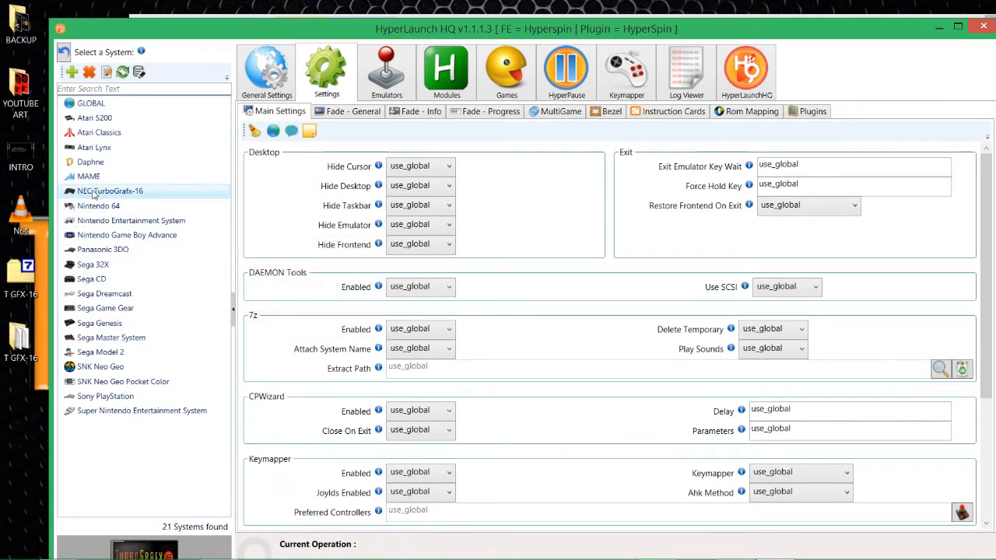
pyautogui.moveTo(195, 33); pyautogui.dragTo(338, 75)
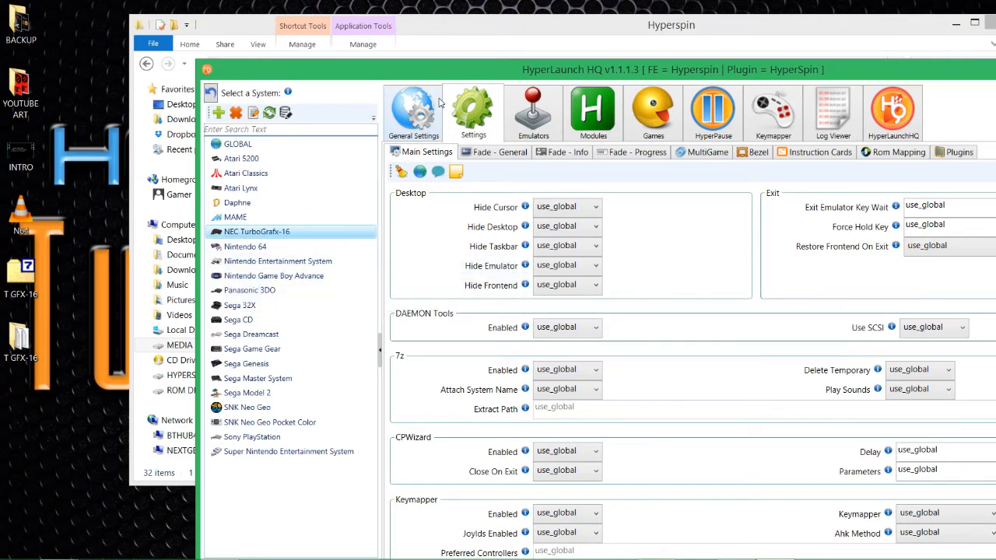
pyautogui.moveTo(418, 78); pyautogui.dragTo(296, 59)
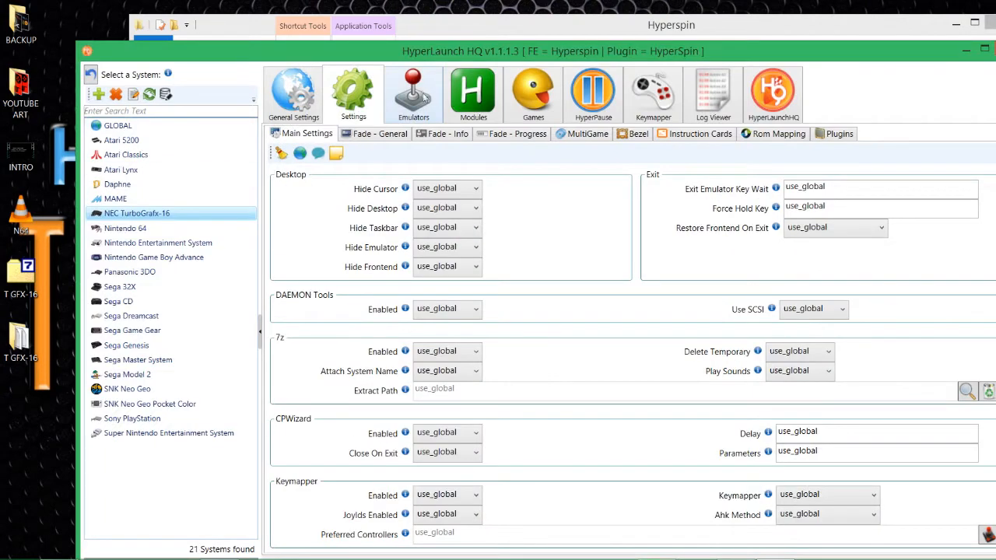
pyautogui.click(406, 94)
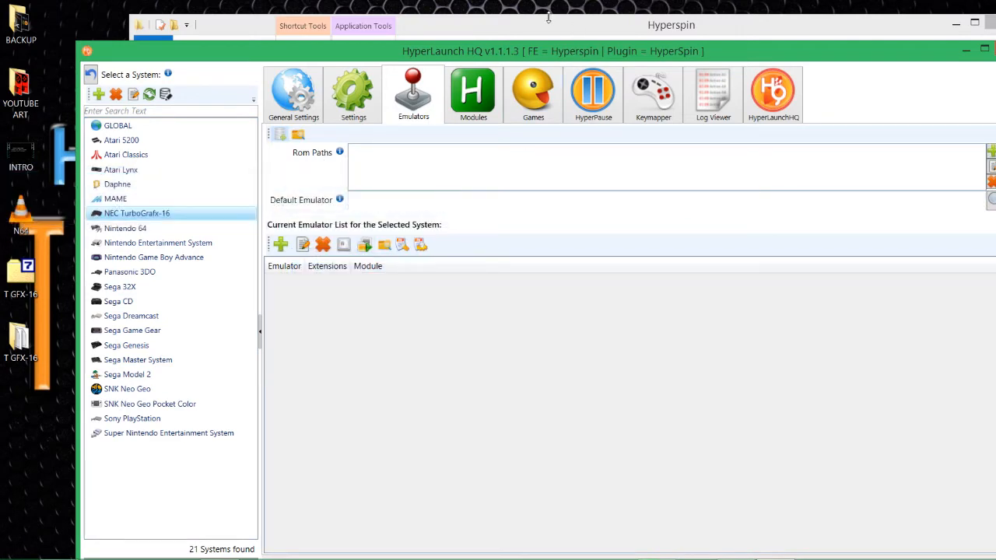
# Set the ROM path to P:\ROMs\NEC - TurboGrafx 16 and RetroArch [Global] as default emulator.
pyautogui.moveTo(529, 49); pyautogui.dragTo(438, 35)
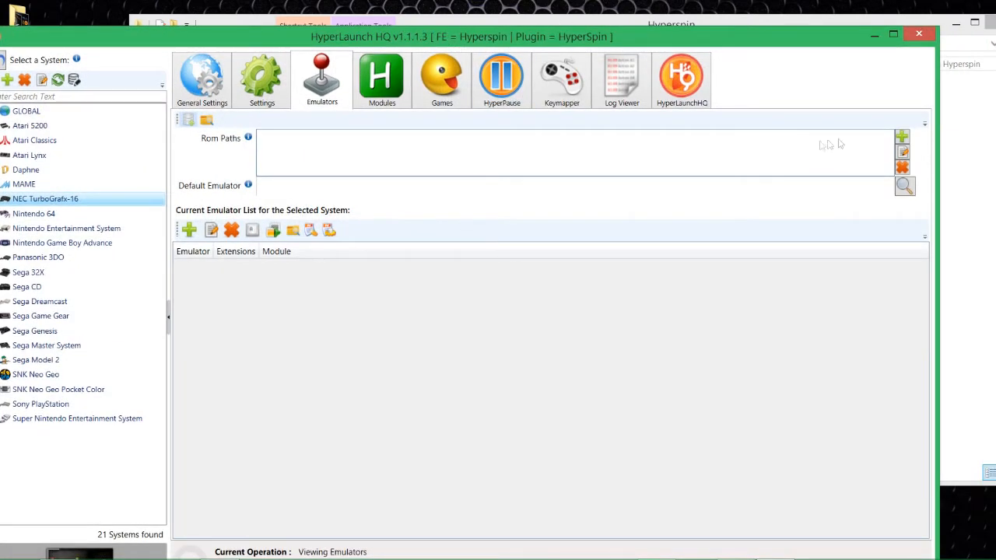
pyautogui.click(900, 137)
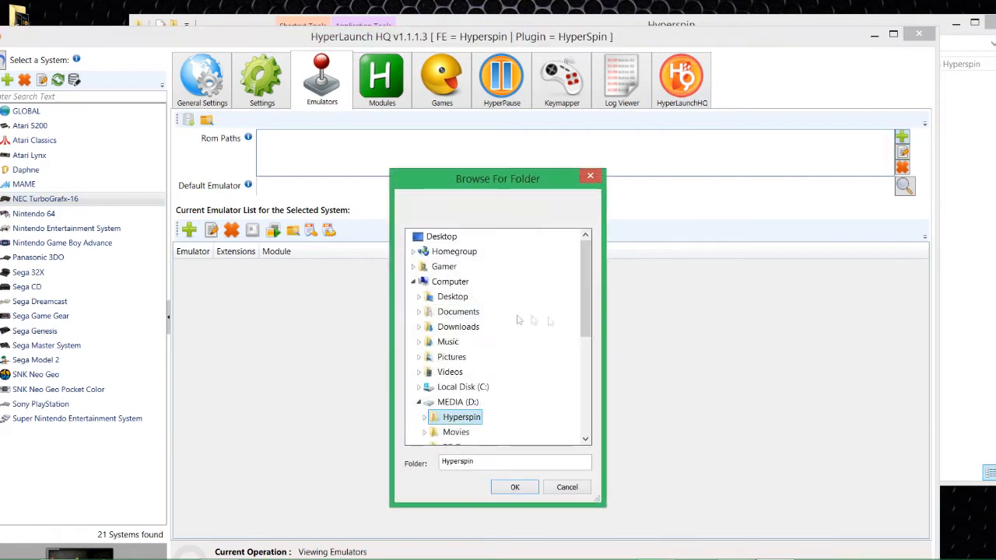
pyautogui.scroll(-4, 467, 371)
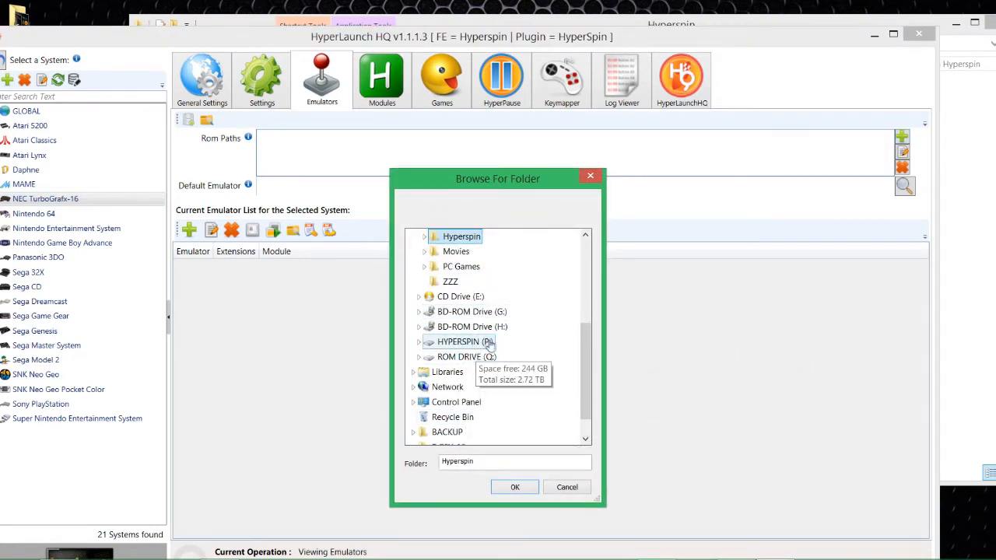
pyautogui.doubleClick(476, 343)
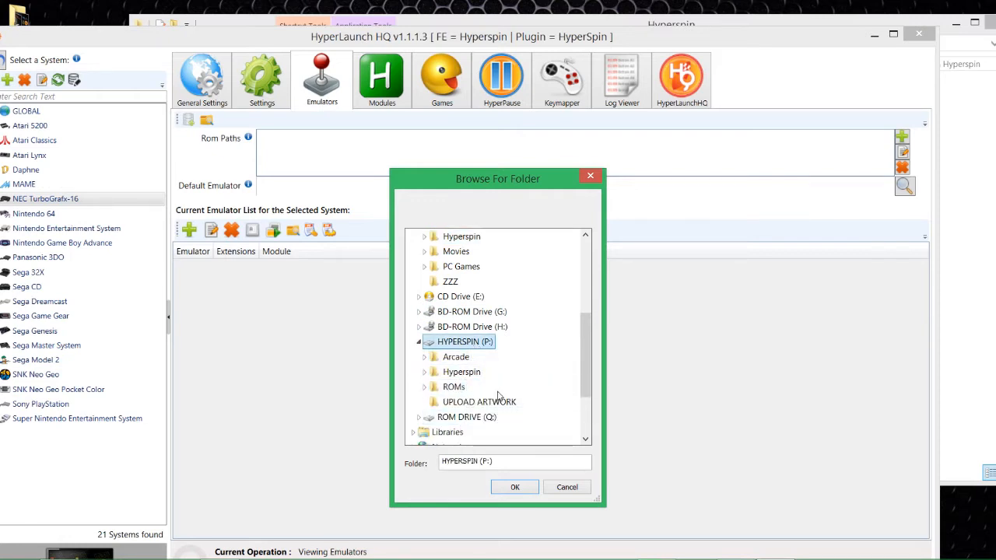
pyautogui.doubleClick(453, 387)
pyautogui.scroll(-12, 505, 373)
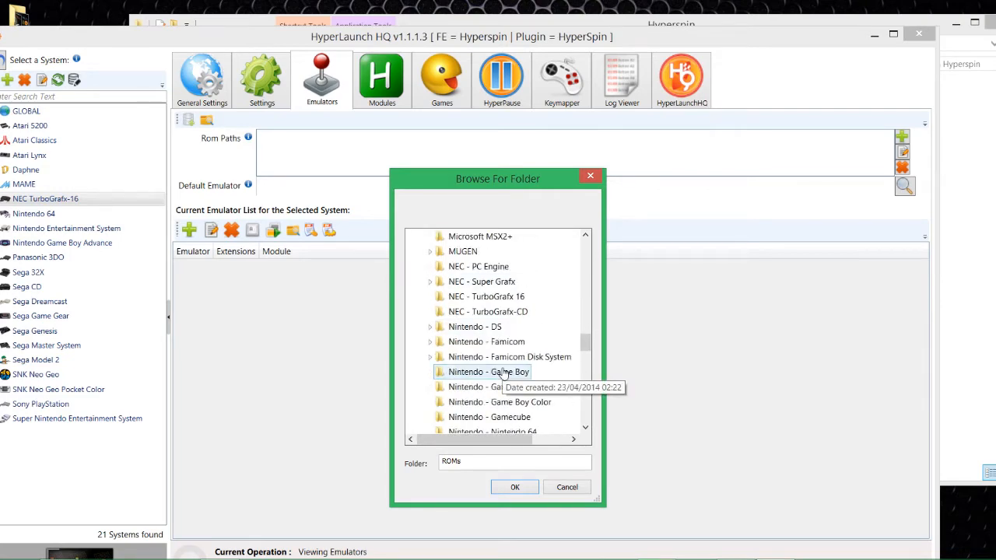
pyautogui.click(495, 299)
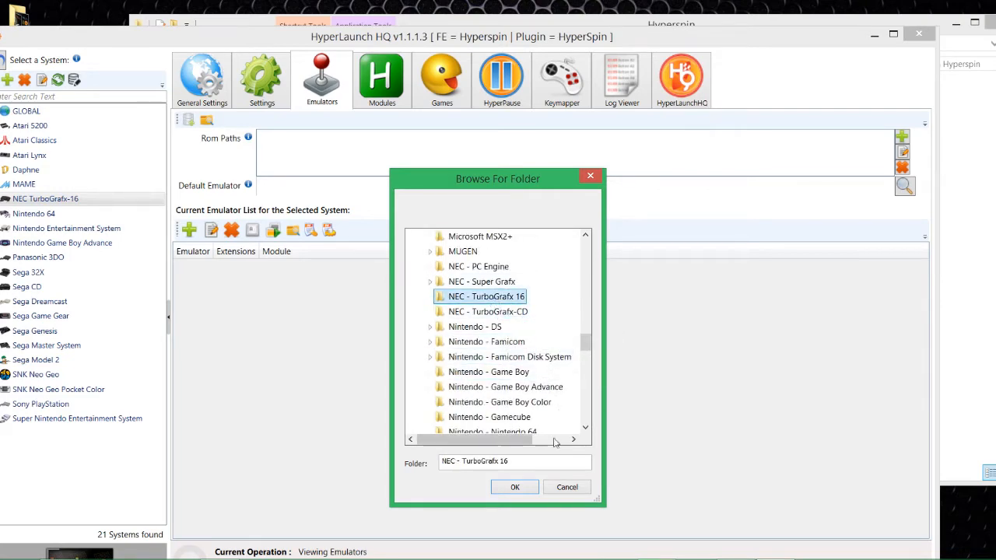
pyautogui.click(514, 487)
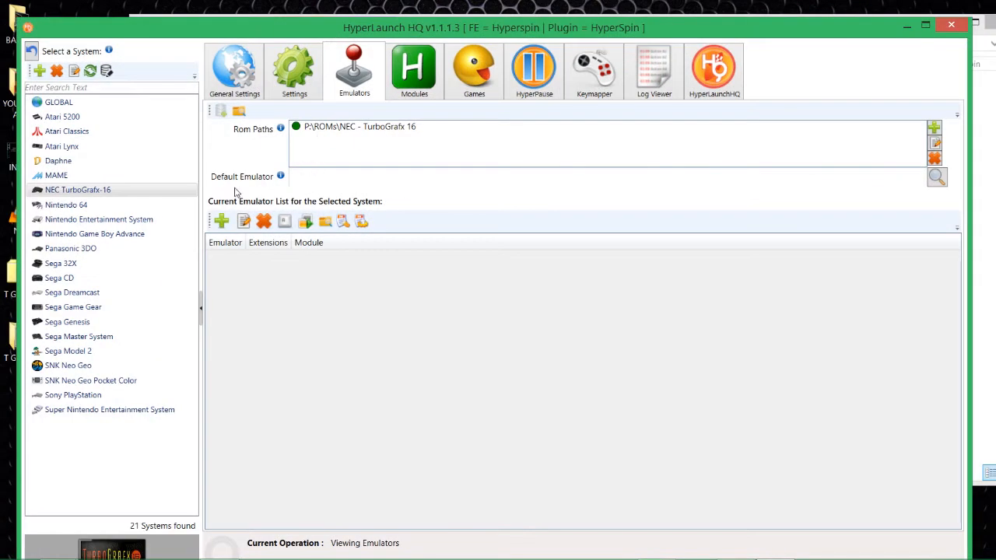
pyautogui.click(935, 180)
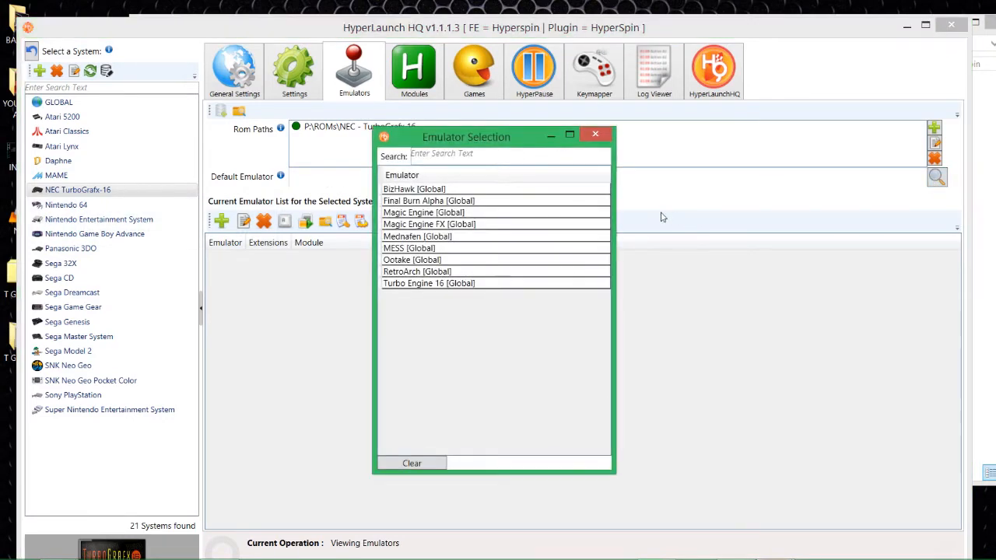
pyautogui.doubleClick(410, 272)
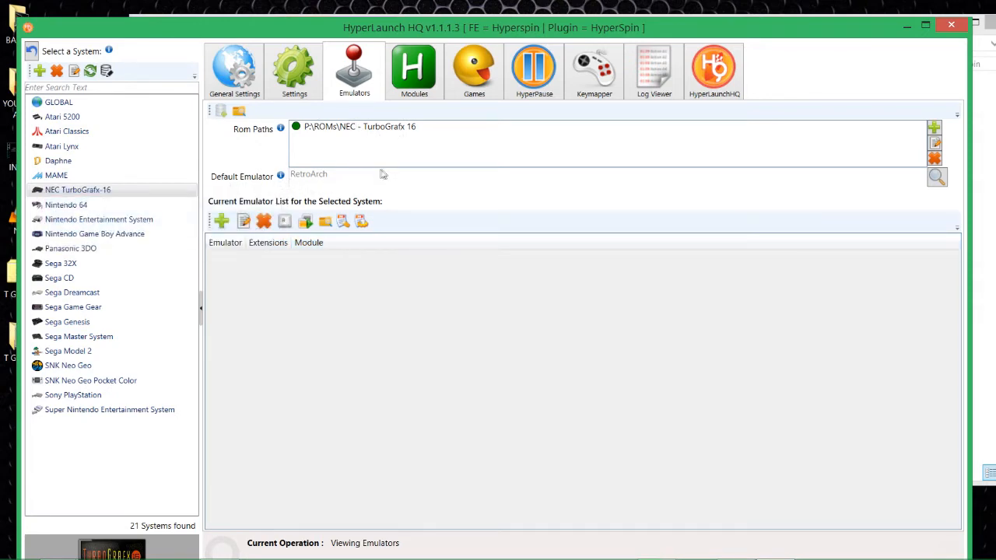
# Set 7z Enabled to true in the NEC TurboGrafx-16 Main Settings.
pyautogui.click(305, 92)
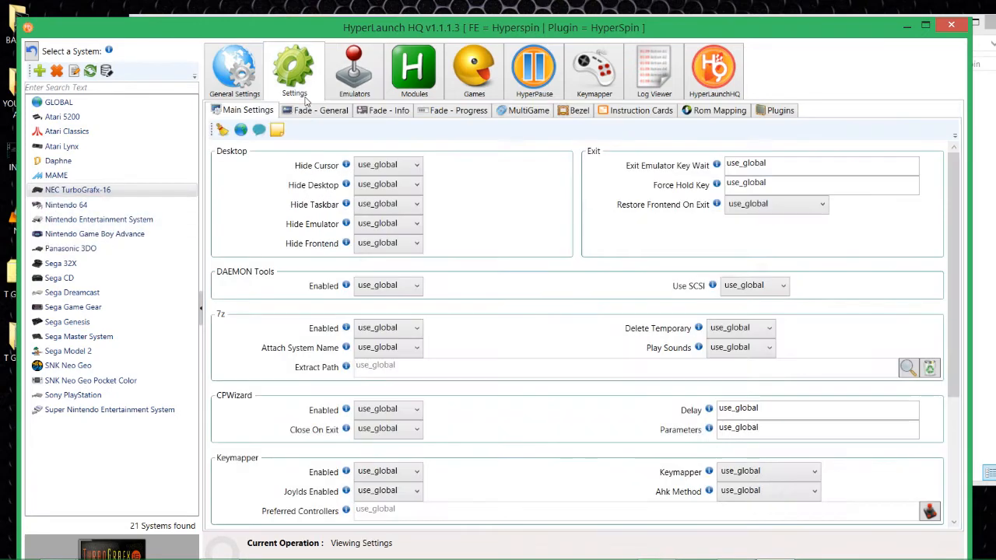
pyautogui.click(413, 327)
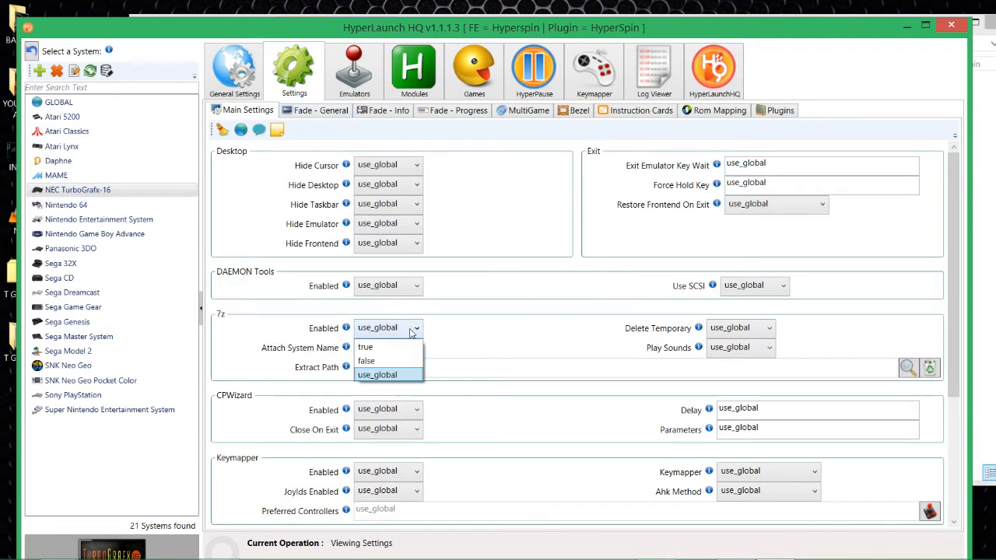
pyautogui.click(393, 347)
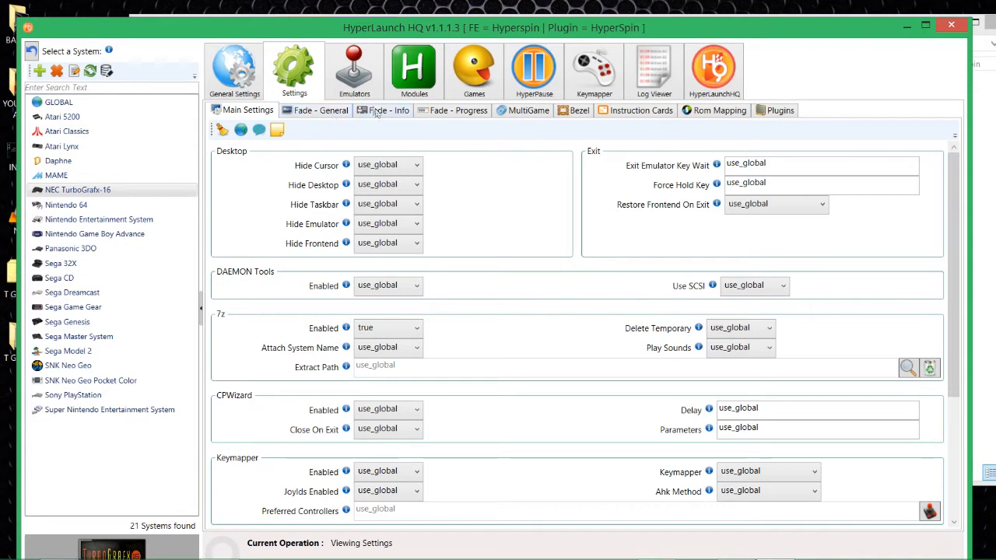
# In Fade - Progress, set Animation Type to image and Show 7z Progress to false.
pyautogui.click(297, 113)
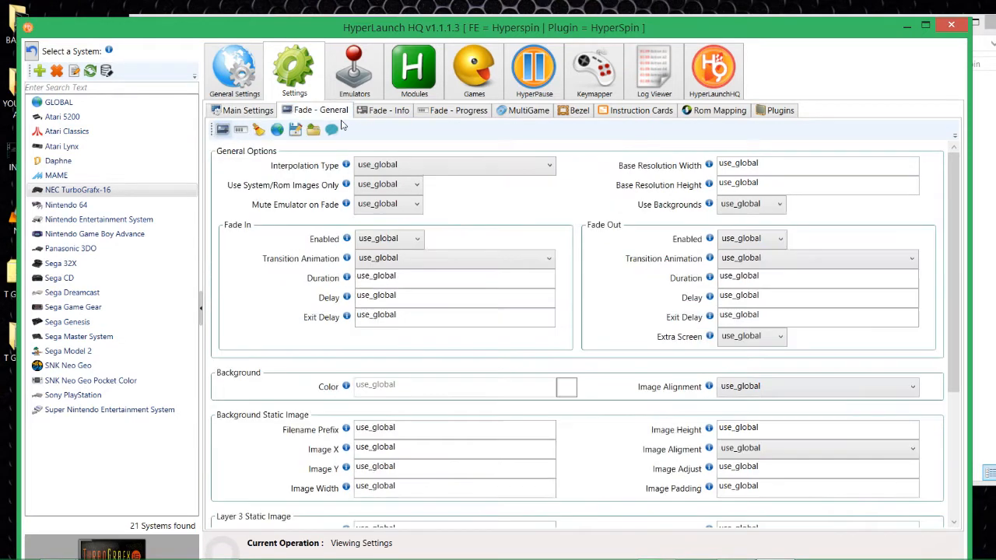
pyautogui.click(389, 113)
pyautogui.click(448, 111)
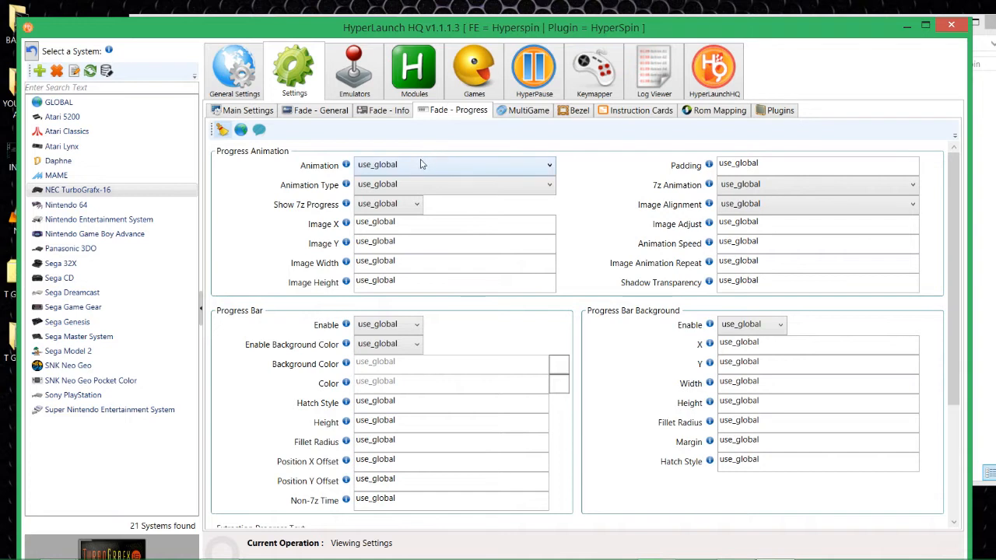
pyautogui.click(427, 184)
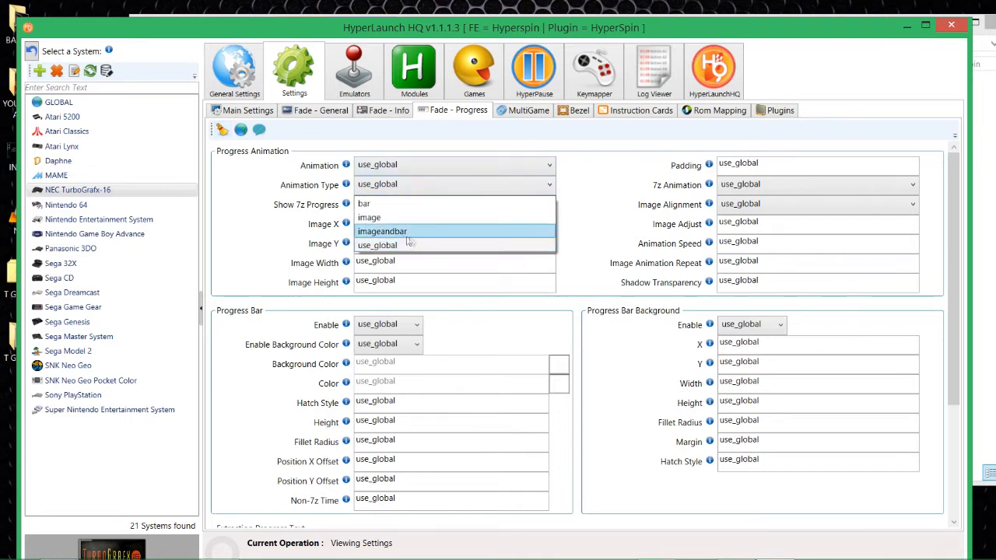
pyautogui.click(401, 218)
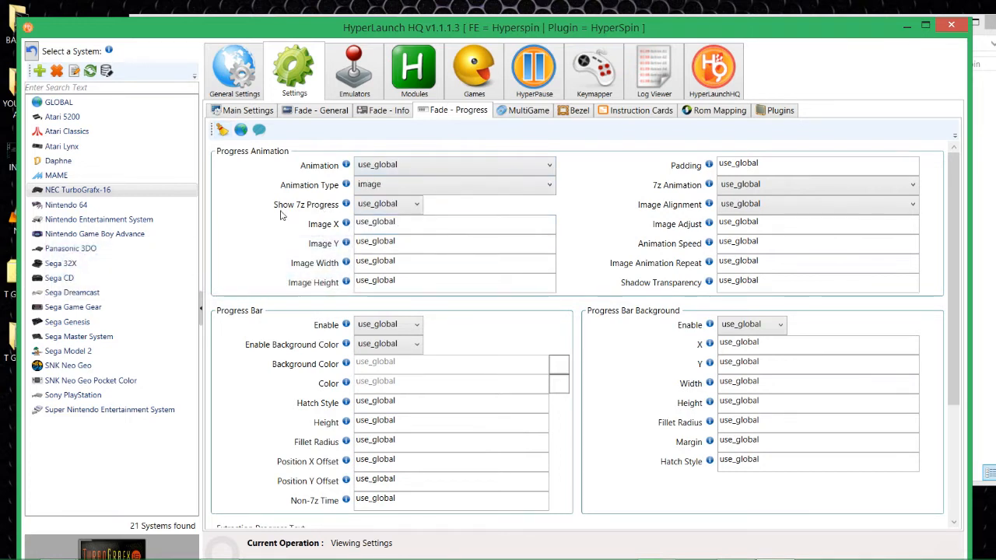
pyautogui.click(387, 204)
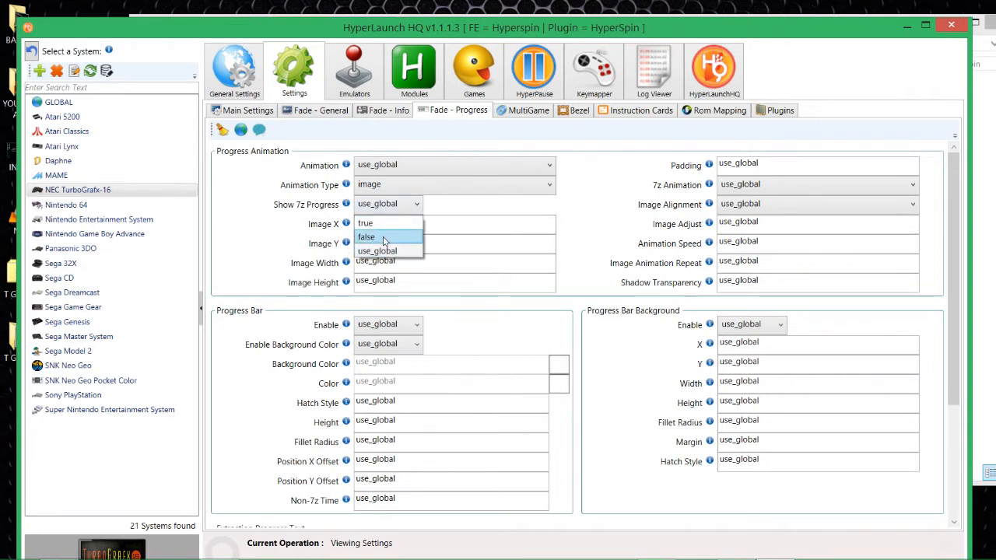
pyautogui.click(383, 238)
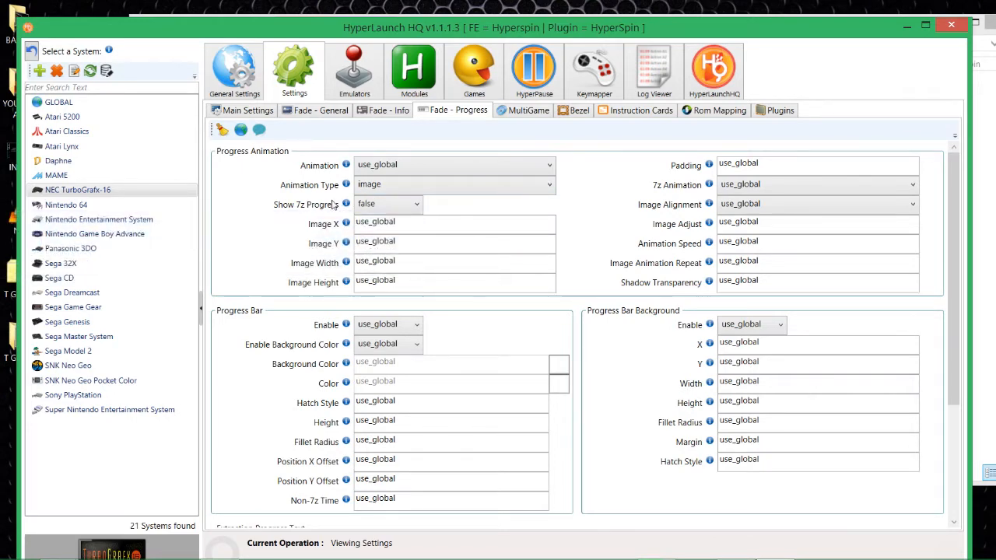
# Recheck that Animation Type remains image, then bring up the Bezel settings.
pyautogui.click(386, 192)
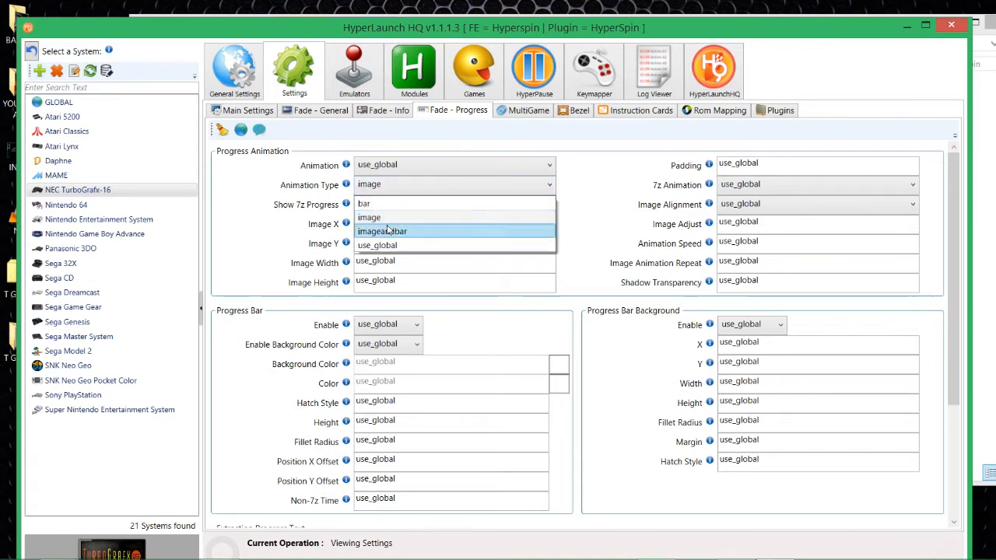
pyautogui.click(388, 217)
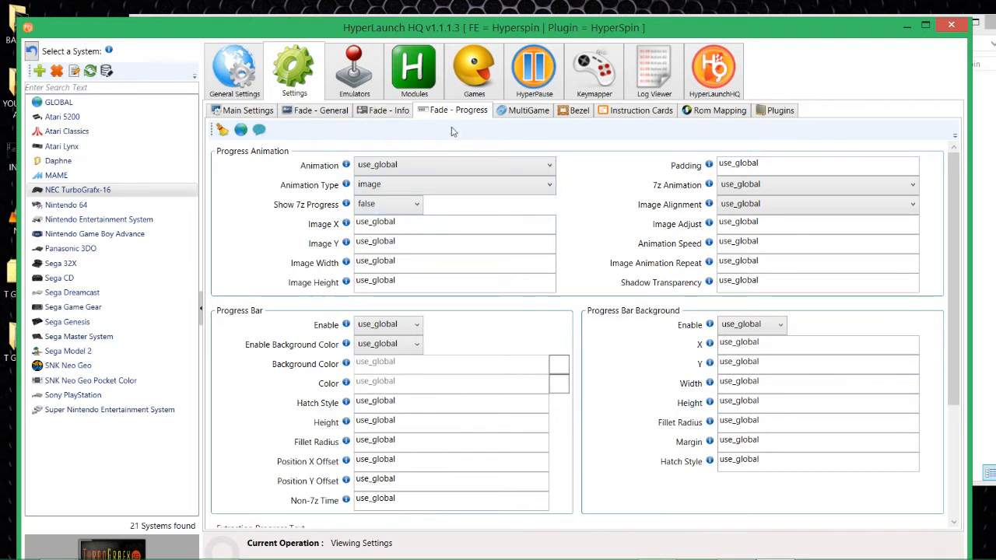
pyautogui.click(579, 113)
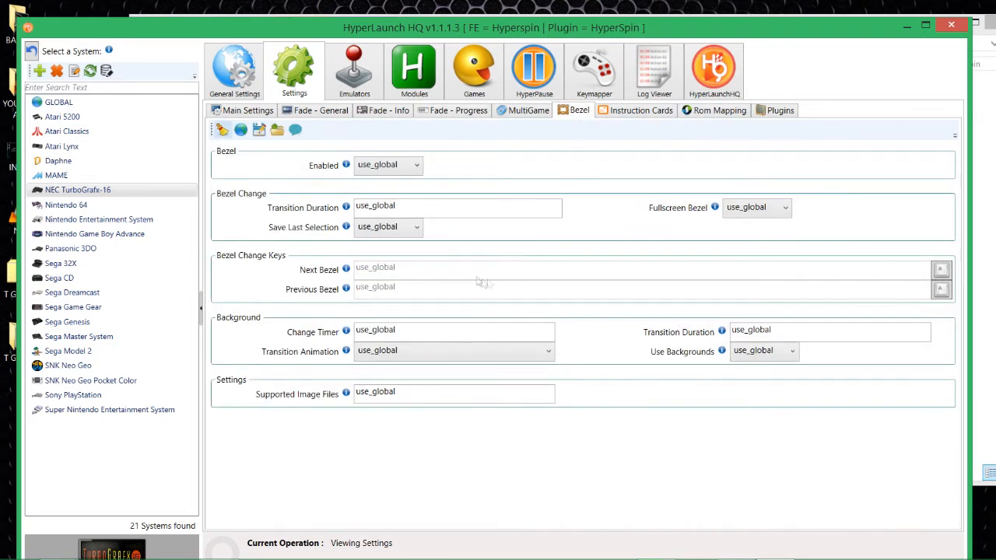
# Set Bezel Enabled to false for NEC TurboGrafx-16.
pyautogui.click(418, 165)
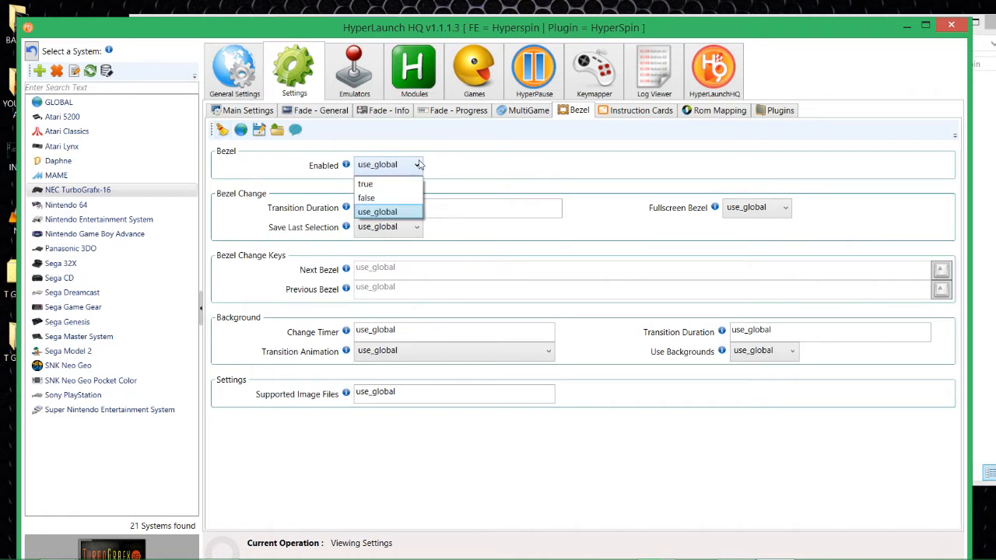
pyautogui.click(381, 197)
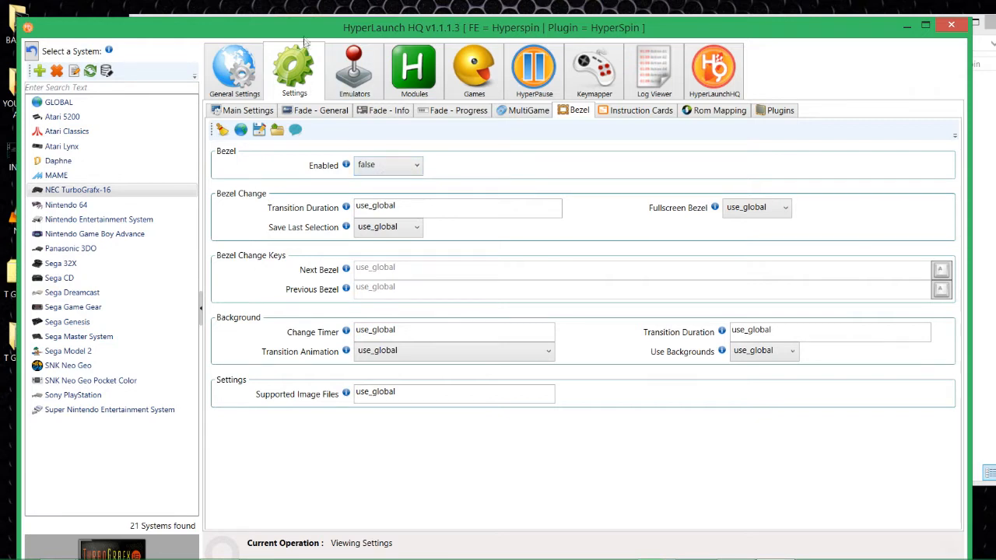
# Run Audit All Games from the Games tab and scroll the results, 94 of 104 found.
pyautogui.click(474, 74)
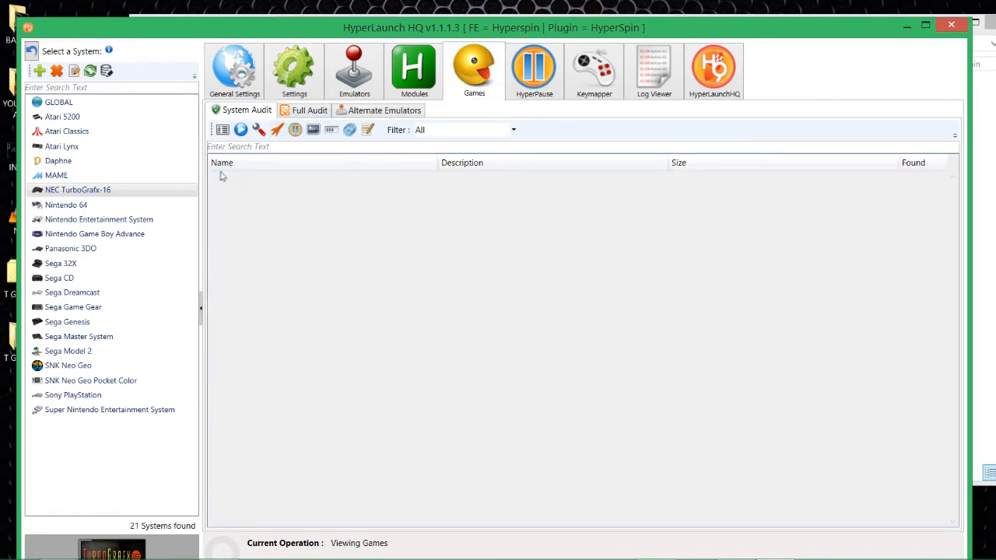
pyautogui.moveTo(227, 30); pyautogui.dragTo(269, 44)
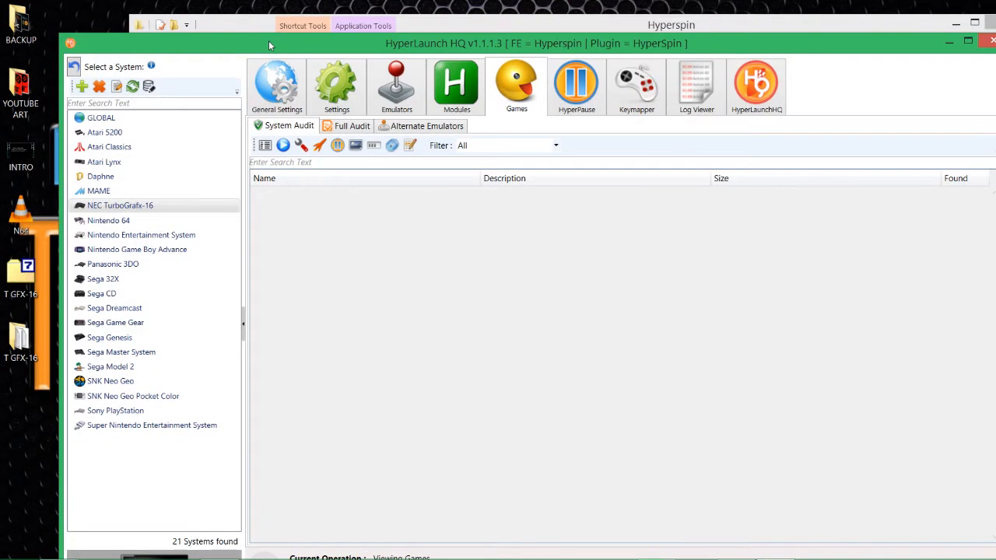
pyautogui.click(282, 147)
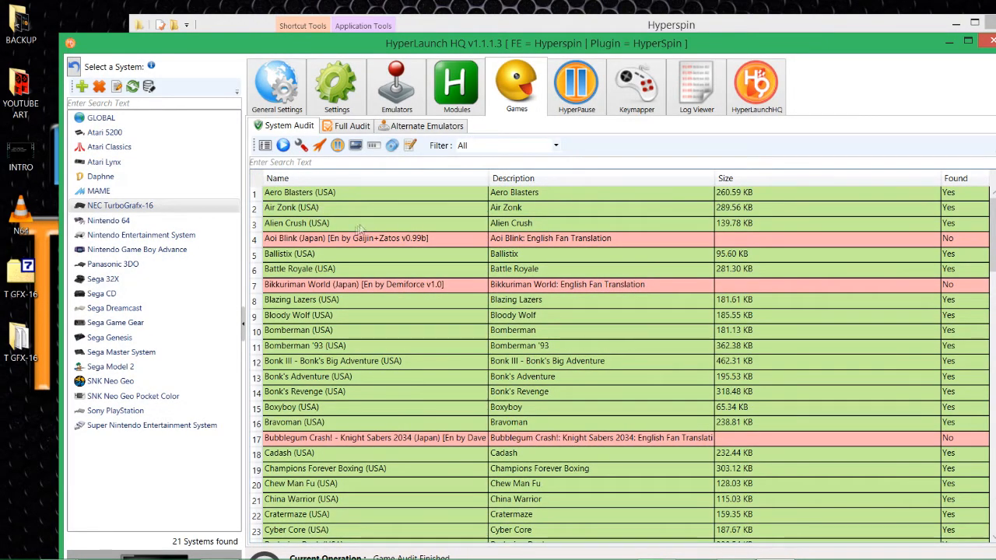
pyautogui.scroll(-20, 342, 226)
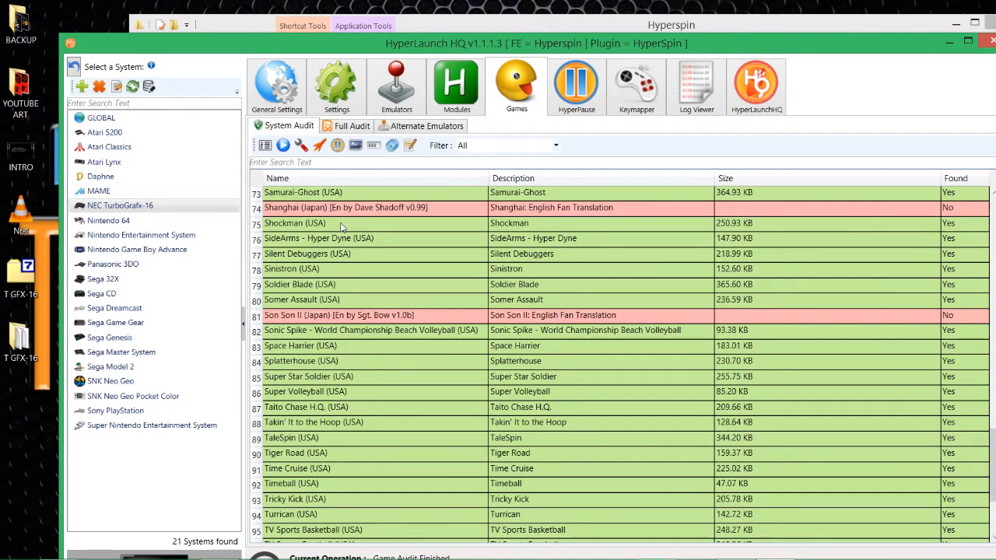
pyautogui.scroll(-3, 340, 226)
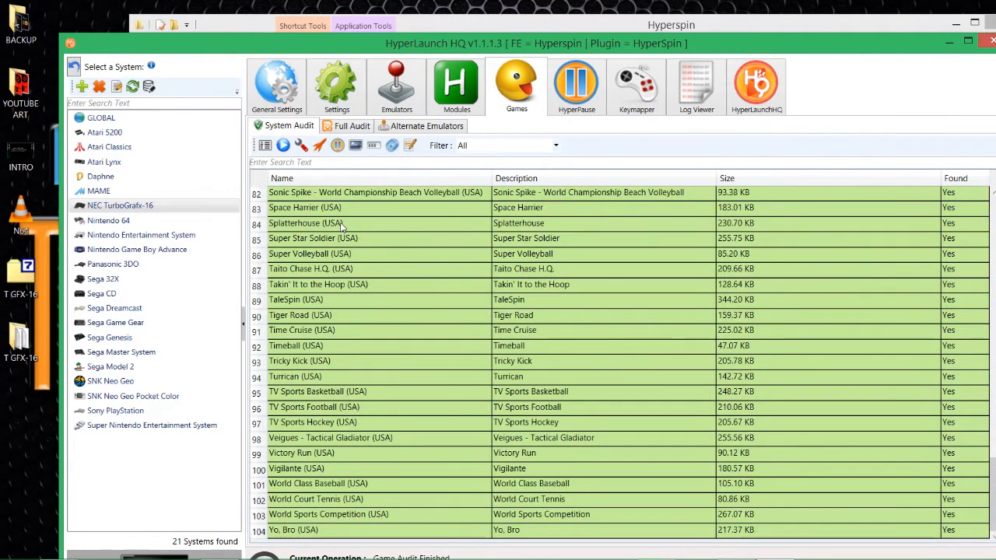
pyautogui.scroll(12, 339, 226)
pyautogui.scroll(-4, 340, 225)
pyautogui.scroll(3, 340, 226)
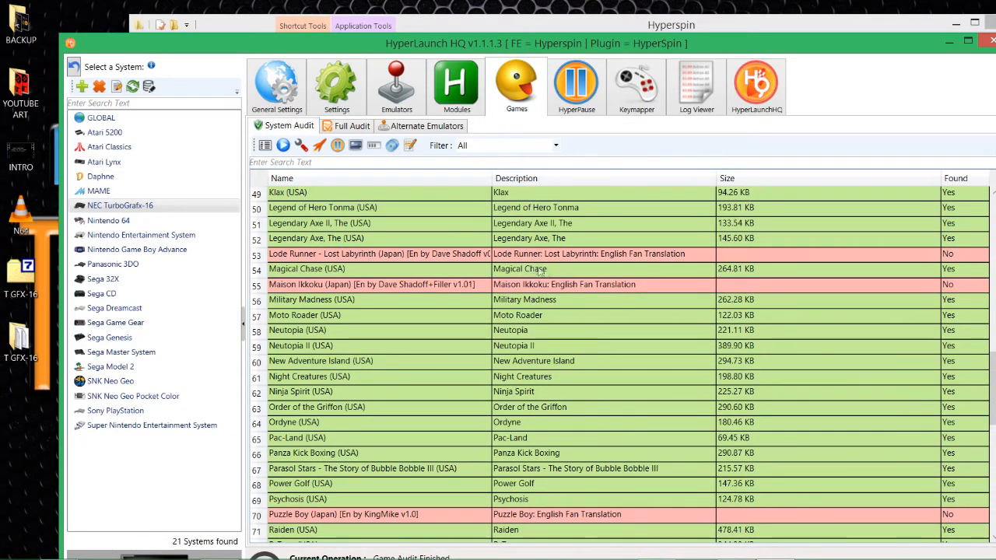
pyautogui.scroll(-6, 514, 268)
pyautogui.scroll(-4, 494, 257)
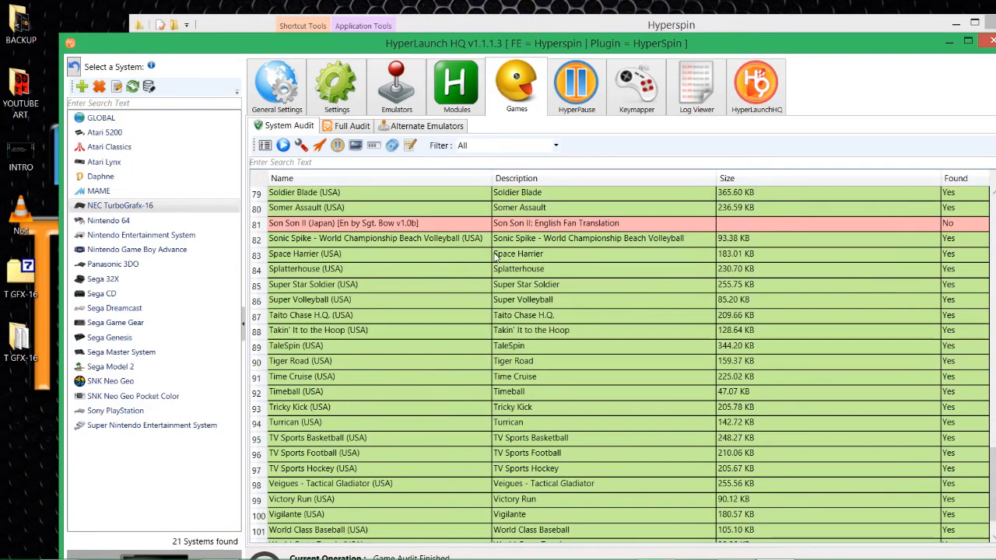
pyautogui.scroll(18, 495, 257)
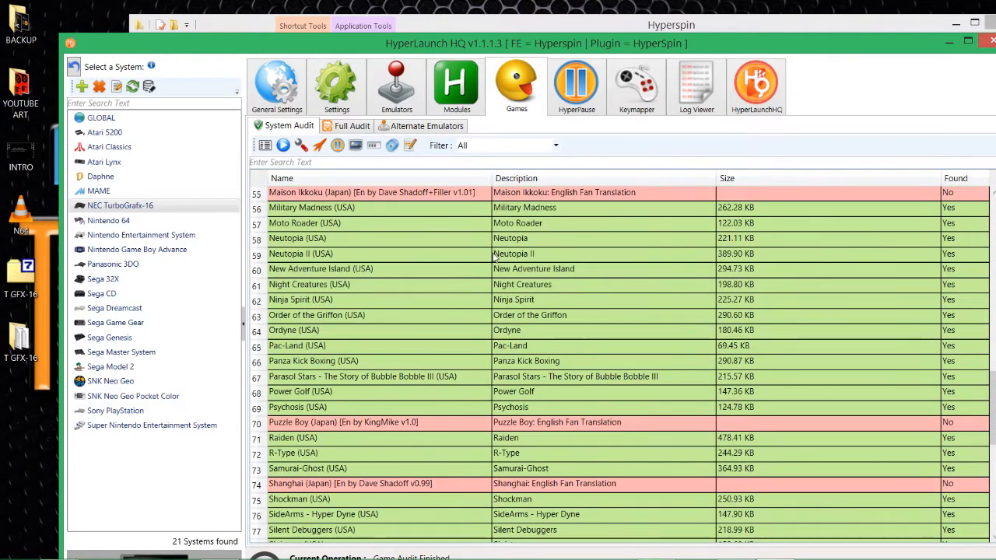
pyautogui.scroll(8, 490, 261)
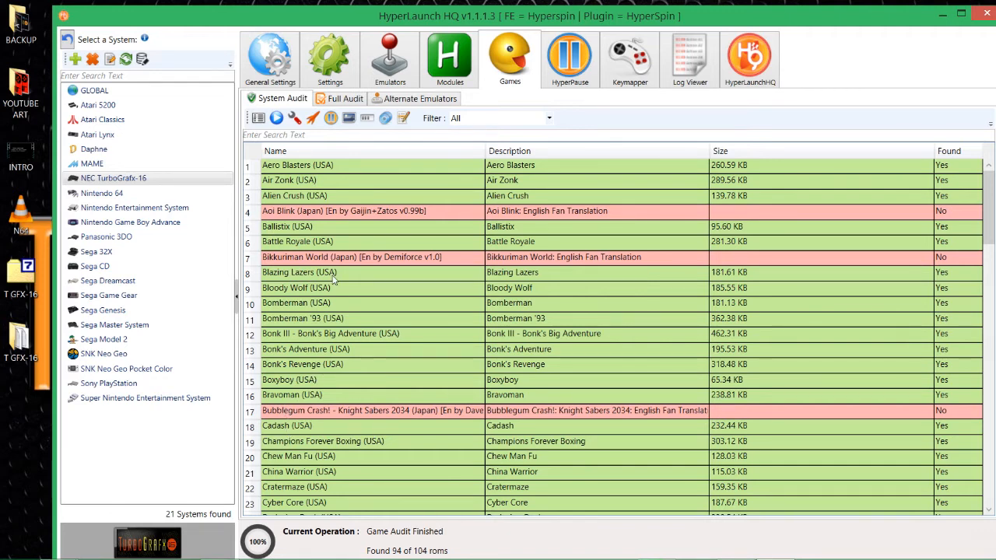
# Launch Bomberman '93 (USA) from the audit list to reach its title screen.
pyautogui.click(315, 322)
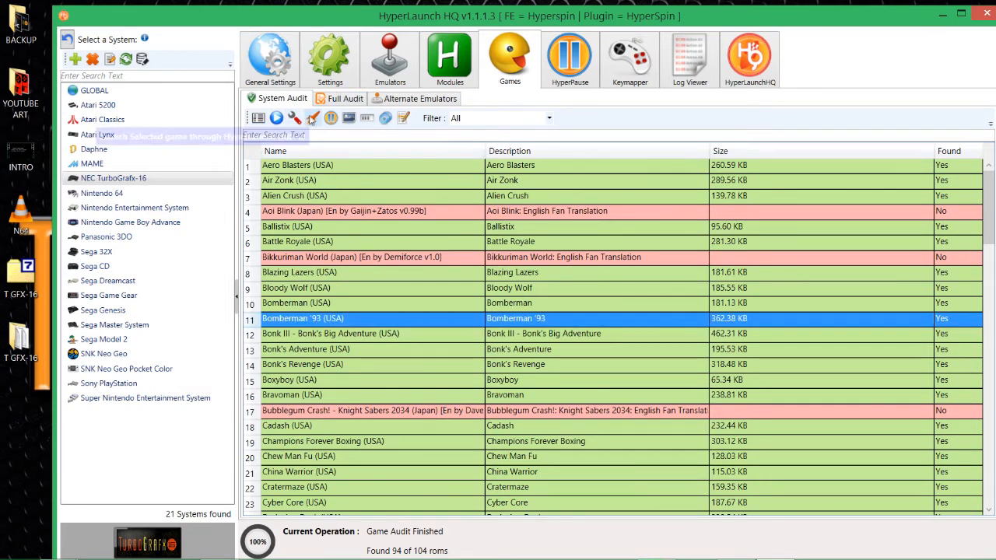
pyautogui.click(312, 117)
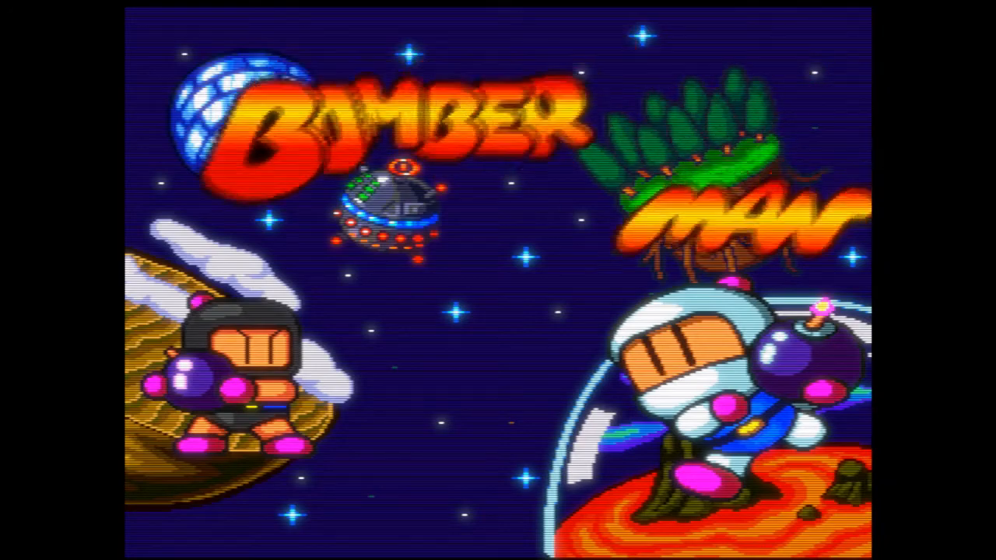
pyautogui.press('F1')
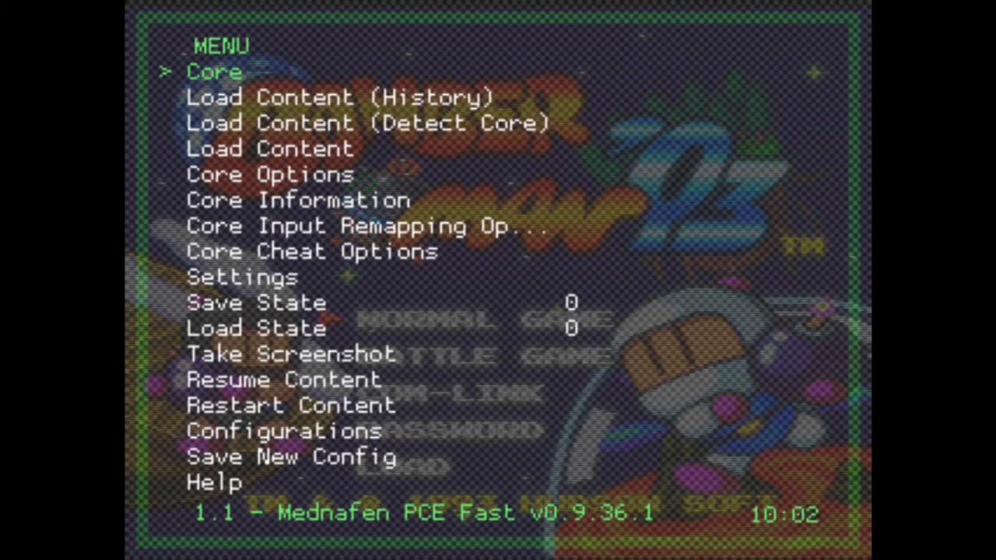
pyautogui.press('Down')
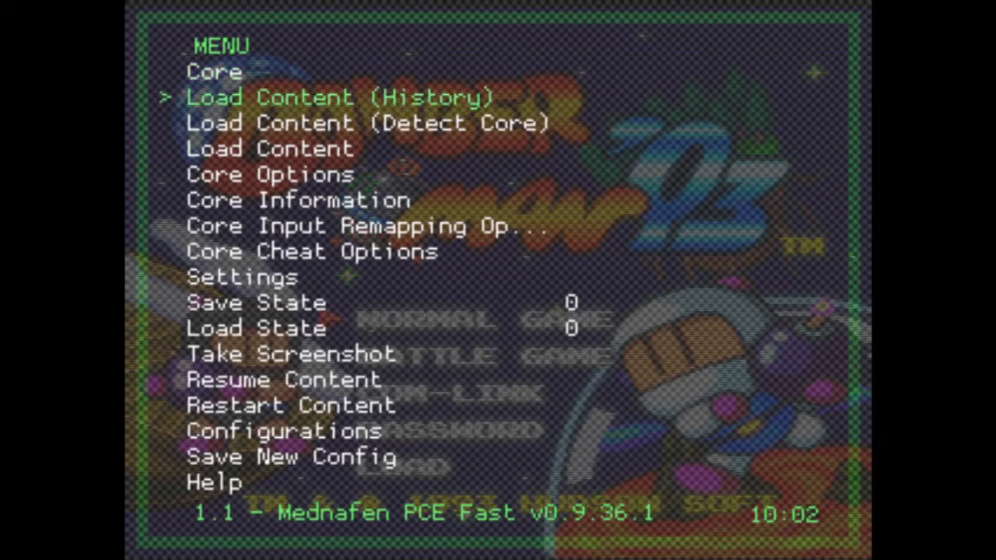
pyautogui.press('Down')
pyautogui.press('Down')
pyautogui.press('Down')
pyautogui.press('Down')
pyautogui.press('Down')
pyautogui.press('Down')
pyautogui.press('Down')
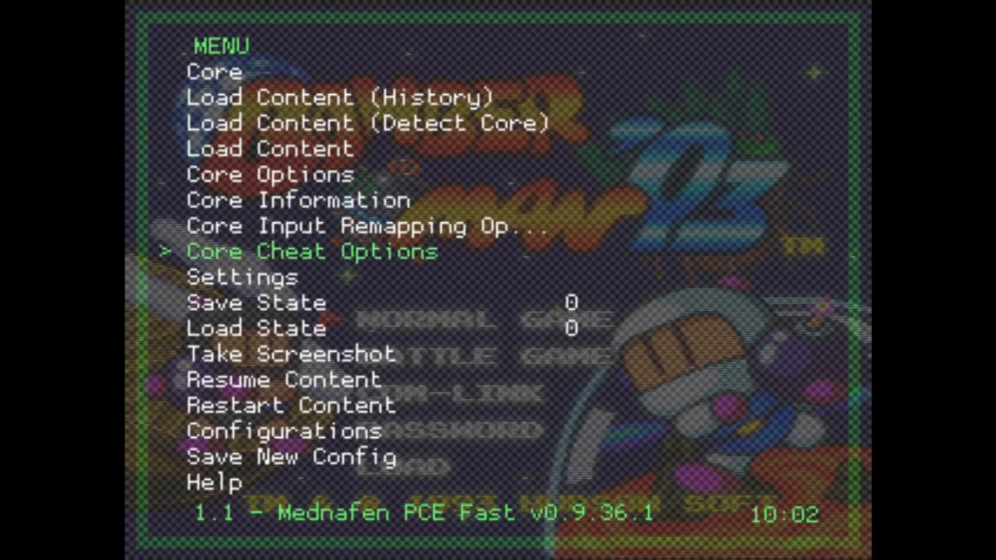
pyautogui.press('Up')
pyautogui.press('Up')
pyautogui.press('Down')
pyautogui.press('Down')
pyautogui.press('Up')
pyautogui.press('Up')
pyautogui.press('Down')
pyautogui.press('Down')
pyautogui.press('Up')
pyautogui.press('Up')
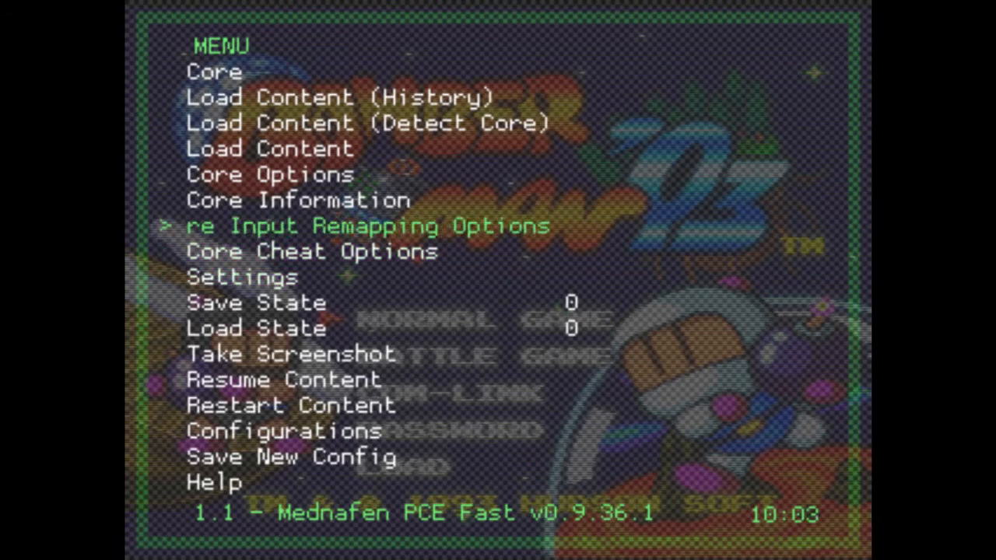
pyautogui.press('Down')
pyautogui.press('Down')
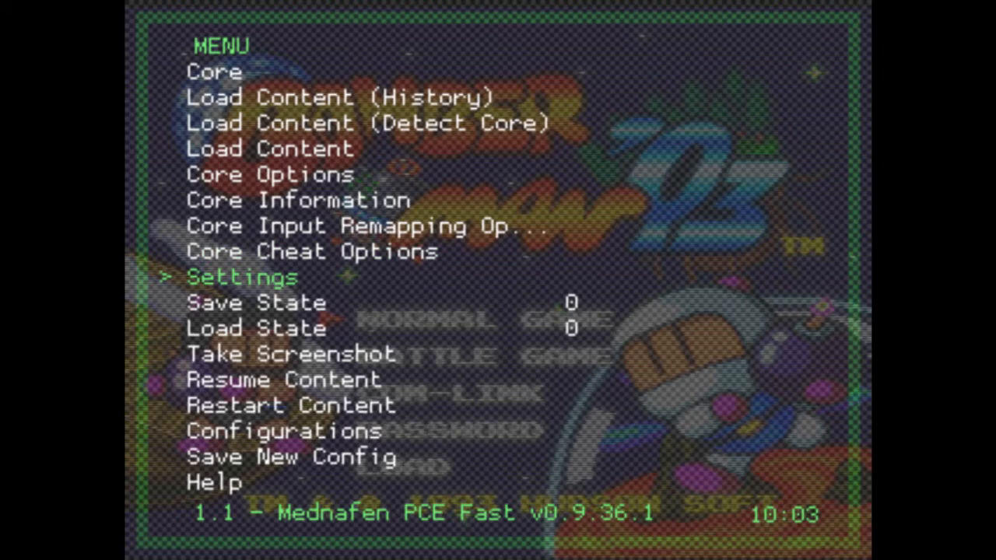
pyautogui.press('Down')
pyautogui.press('Down')
pyautogui.press('Up')
pyautogui.press('Up')
# Go into RetroArch's Settings and open the Video options.
pyautogui.press('Down')
pyautogui.press('Up')
pyautogui.press('Down')
pyautogui.press('Up')
pyautogui.press('Return')
pyautogui.press('Down')
pyautogui.press('Down')
pyautogui.press('Up')
pyautogui.press('Up')
pyautogui.press('Down')
pyautogui.press('Down')
pyautogui.press('Return')
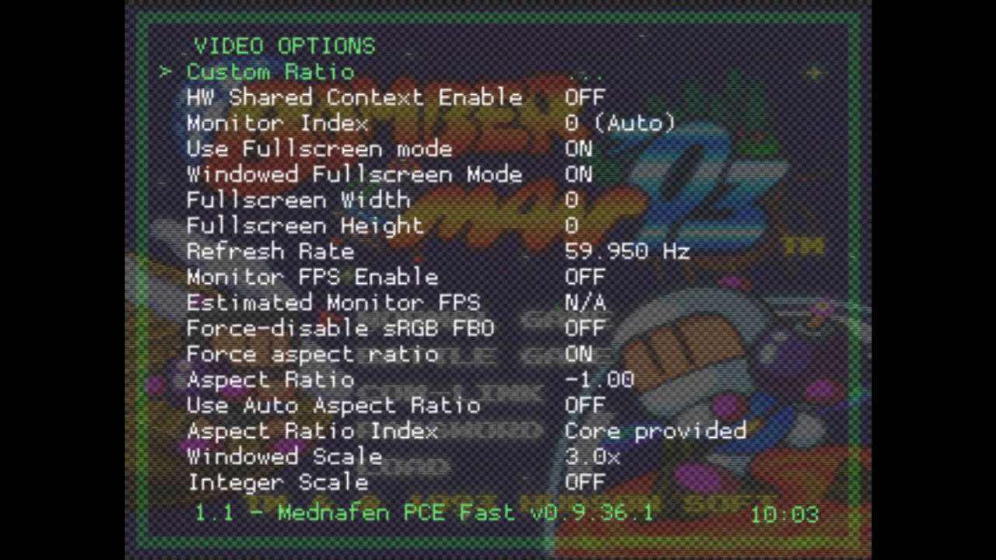
# Define a custom 1071x803 aspect ratio viewport by adjusting its upper-left and bottom-right corners.
pyautogui.press('Return')
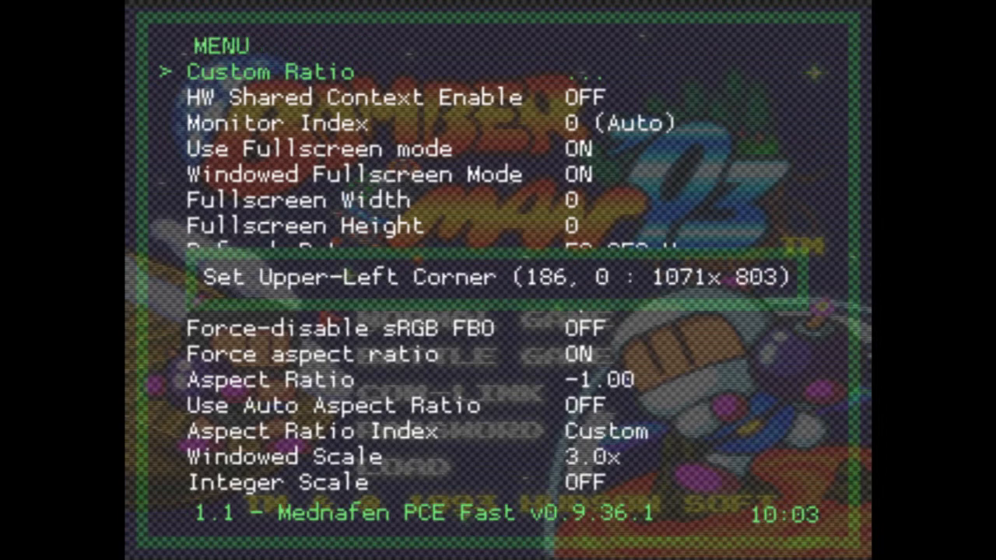
pyautogui.press('Left')
pyautogui.press('Left')
pyautogui.press('Left')
pyautogui.press('Right')
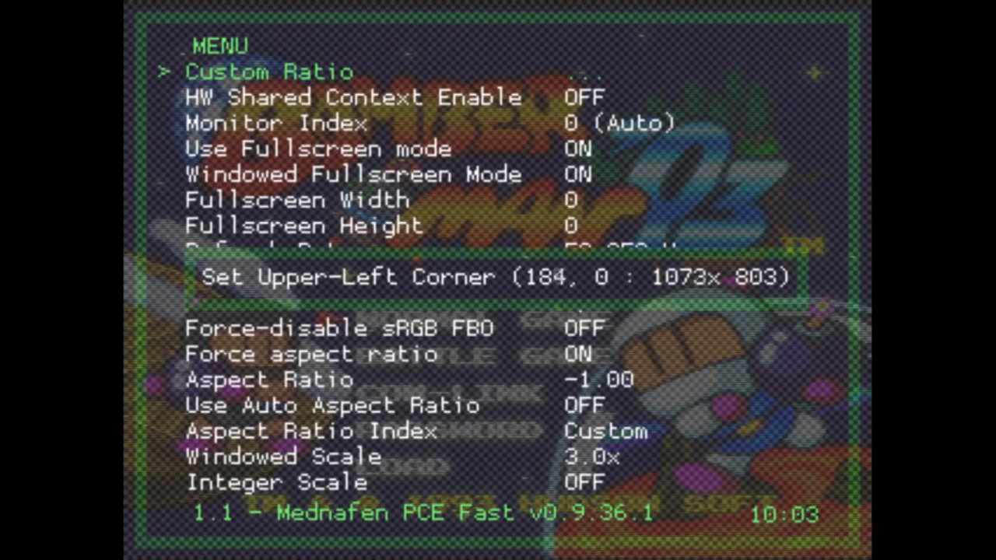
pyautogui.press('Right')
pyautogui.press('Right')
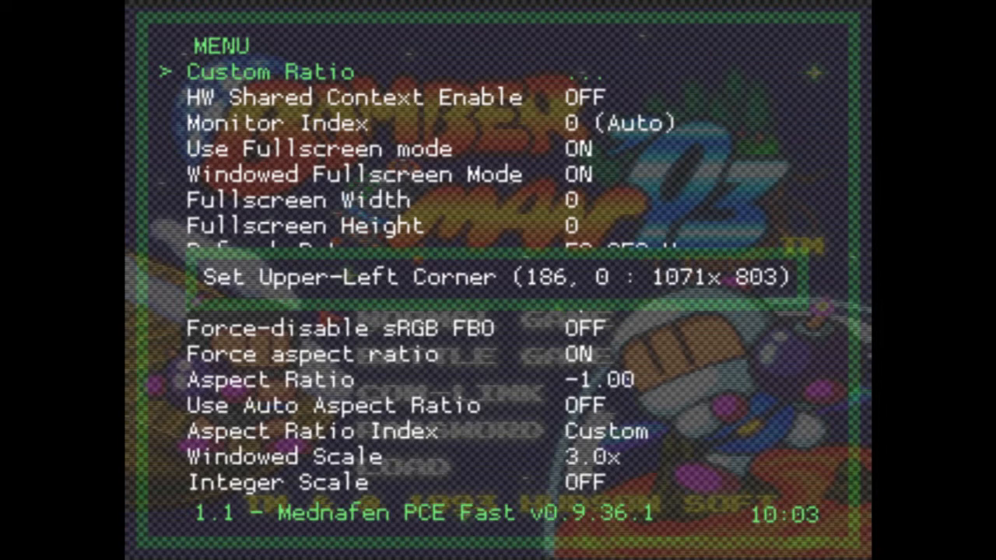
pyautogui.press('Return')
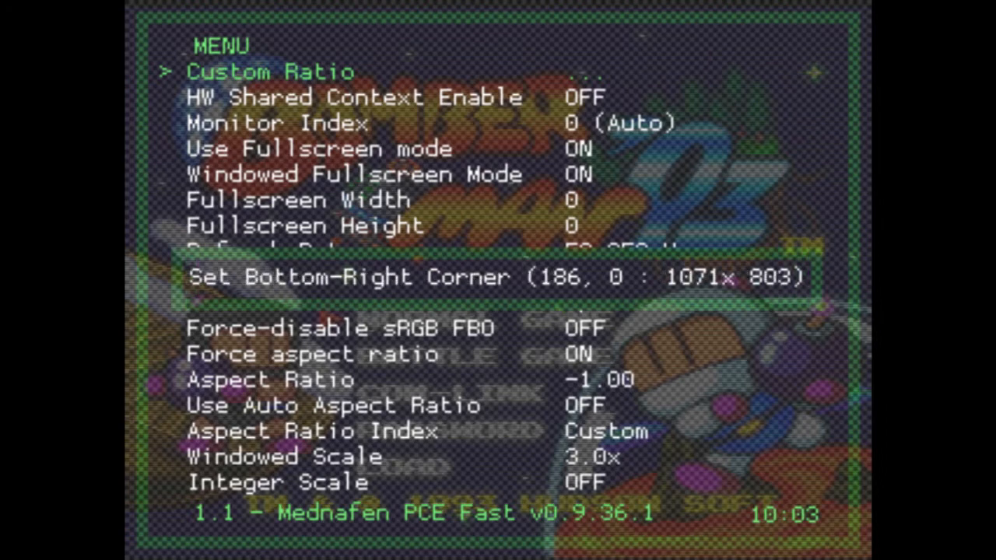
pyautogui.press('Return')
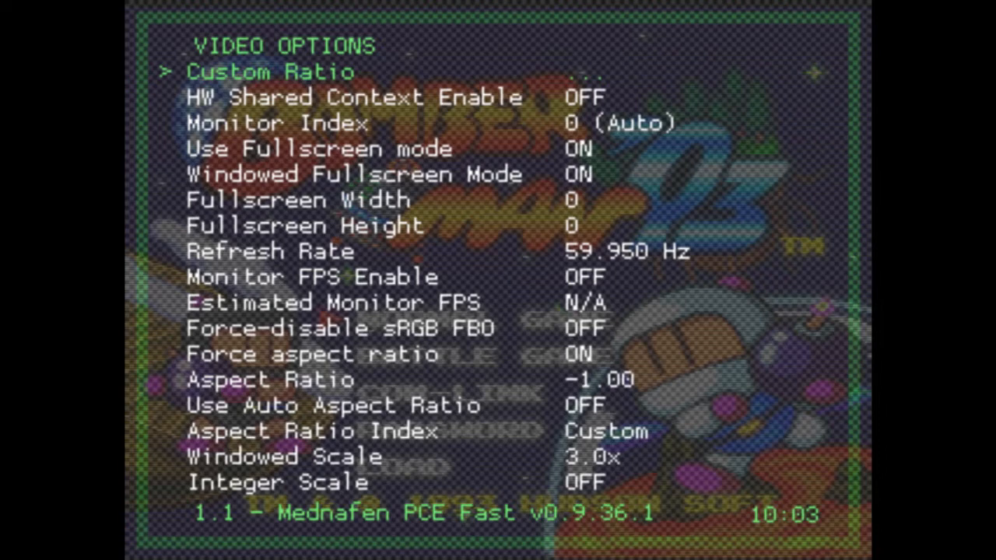
pyautogui.press('Down')
pyautogui.press('Down')
pyautogui.press('Down')
pyautogui.press('Down')
pyautogui.press('Down')
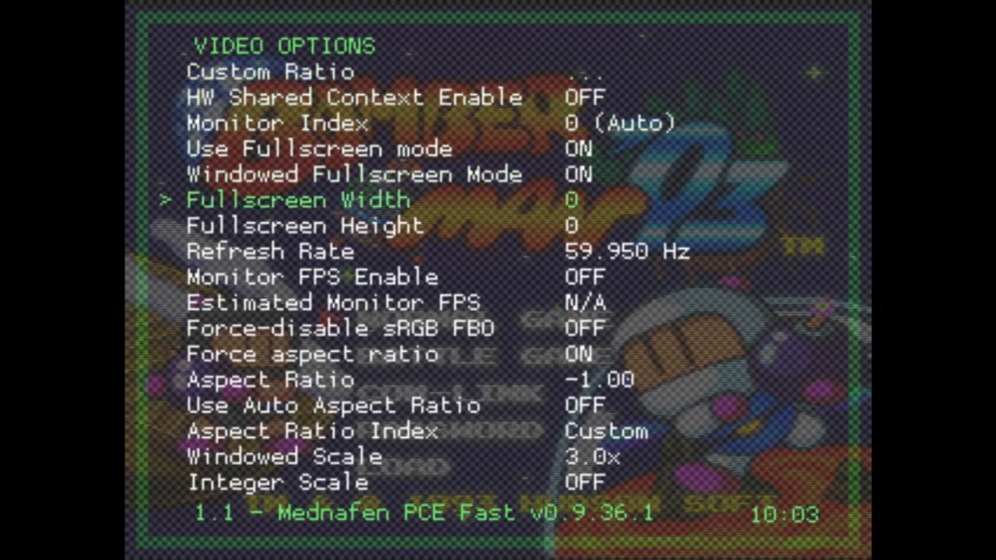
pyautogui.press('Up')
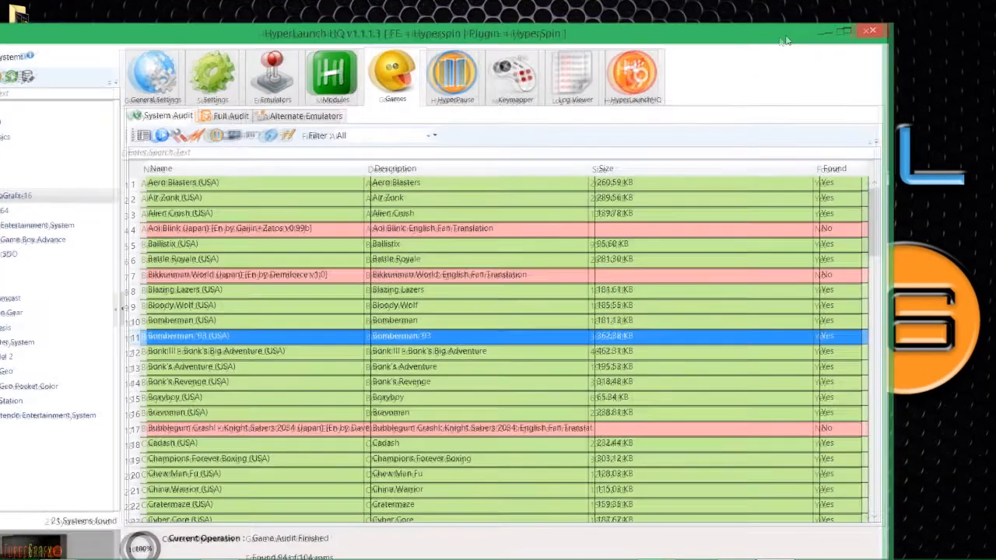
# Close HyperLaunch HQ and open Computer from the Start menu.
pyautogui.moveTo(786, 42); pyautogui.dragTo(761, 52)
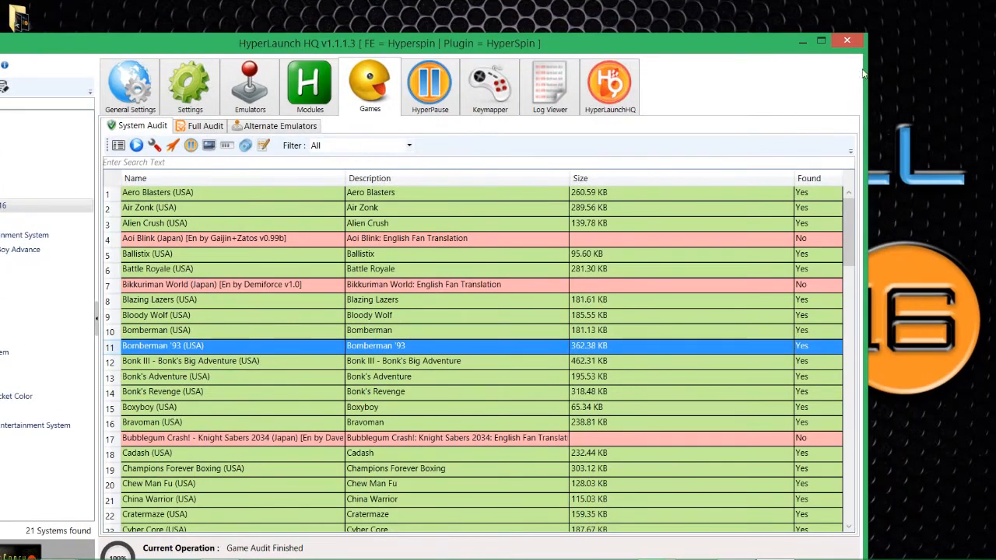
pyautogui.click(842, 45)
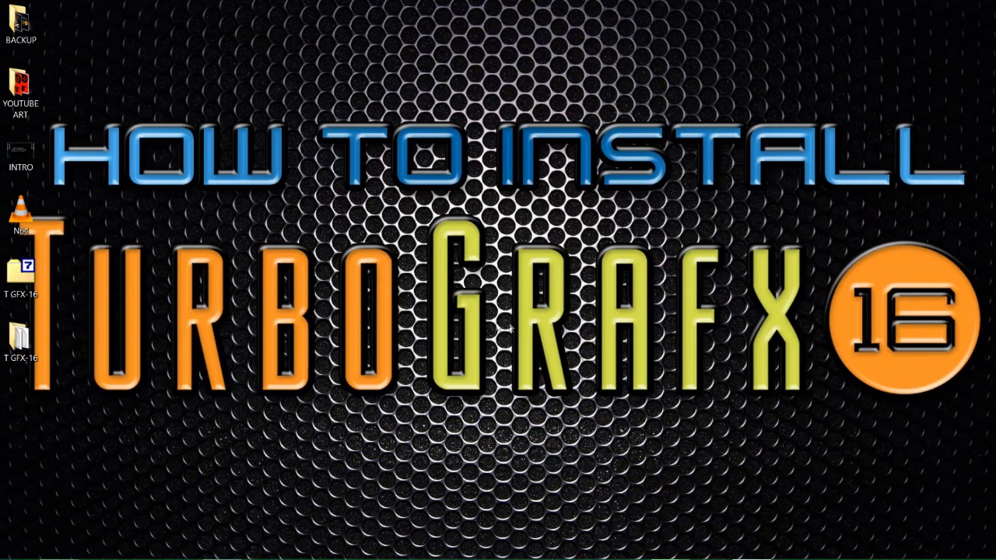
pyautogui.moveTo(101, 556)
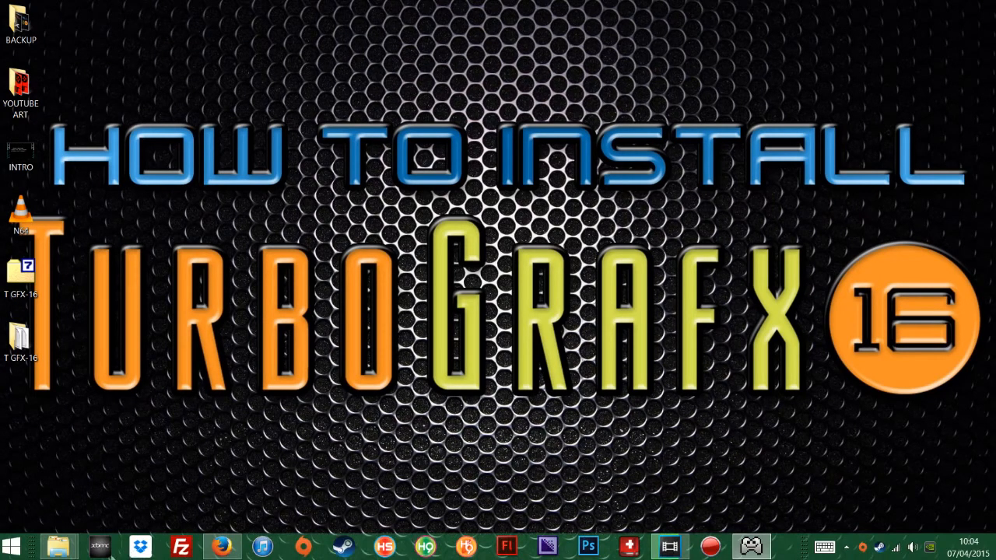
pyautogui.click(11, 547)
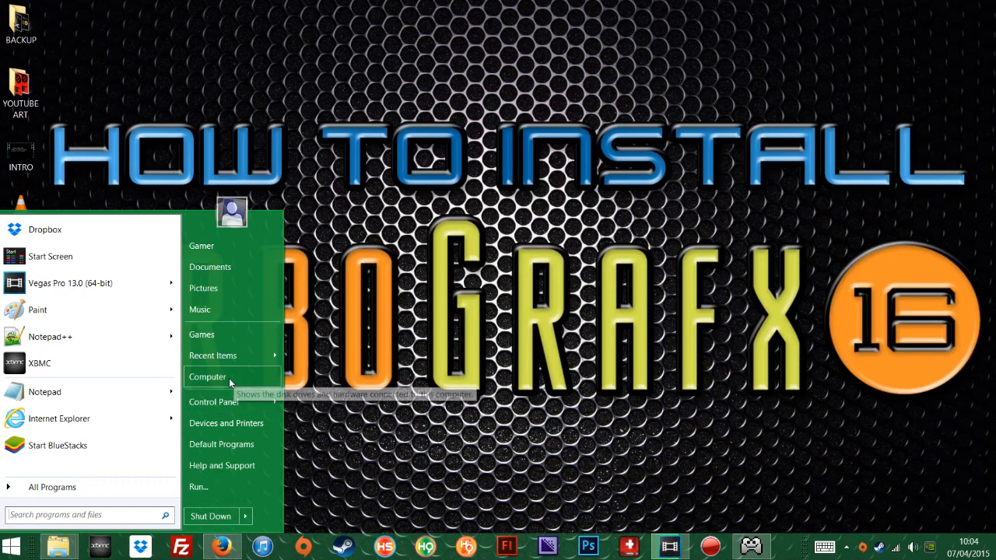
pyautogui.click(230, 380)
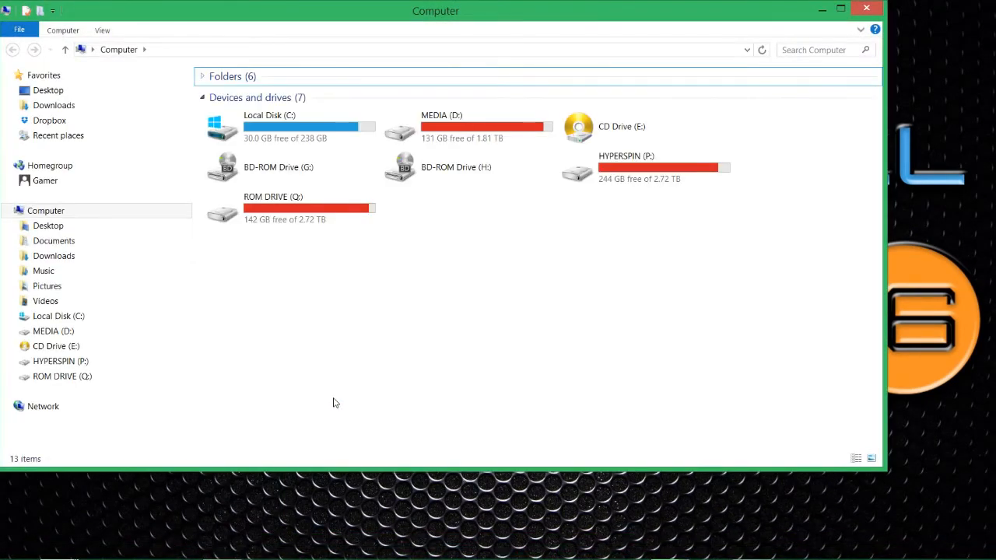
# Open MEDIA (D:) > Hyperspin and launch HyperHQ from there.
pyautogui.doubleClick(500, 146)
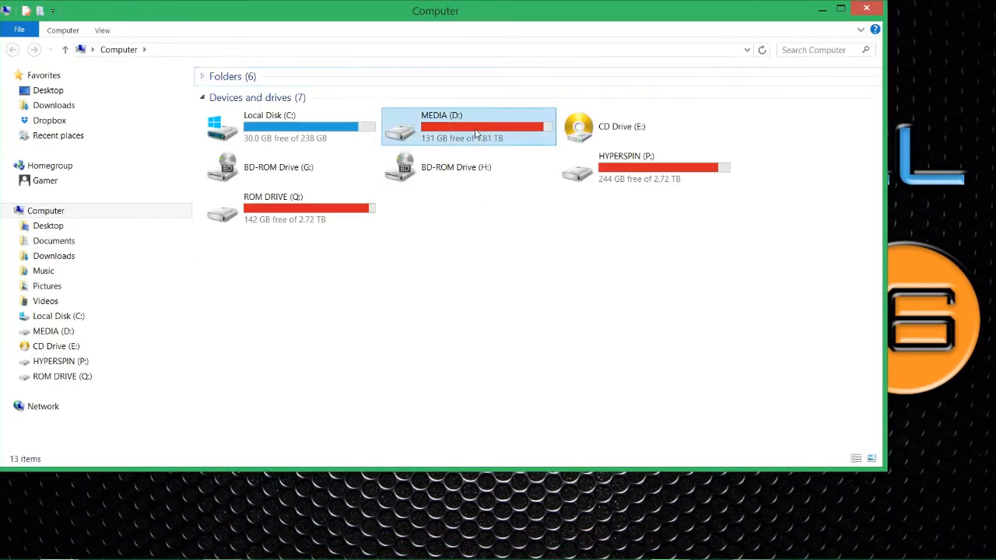
pyautogui.doubleClick(253, 125)
pyautogui.scroll(-3, 305, 379)
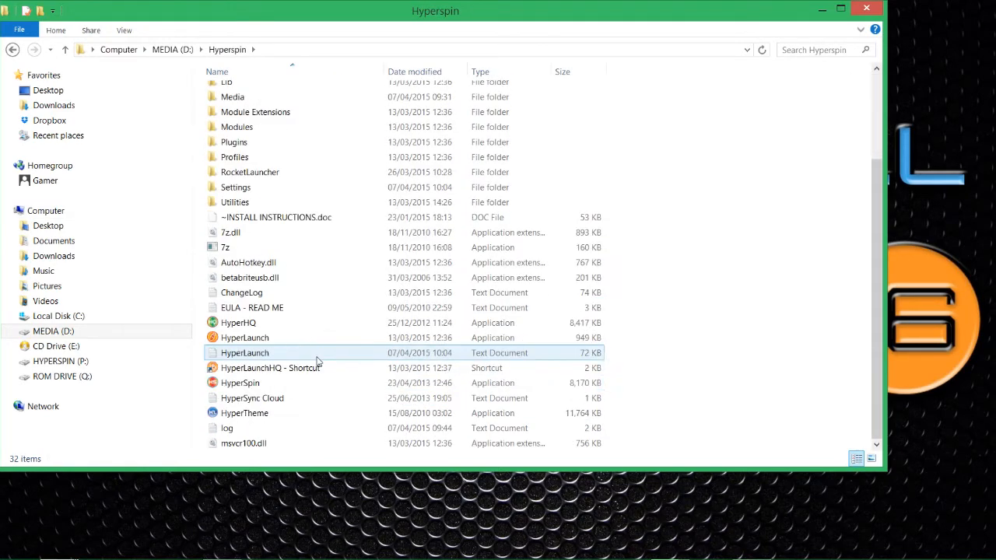
pyautogui.doubleClick(247, 327)
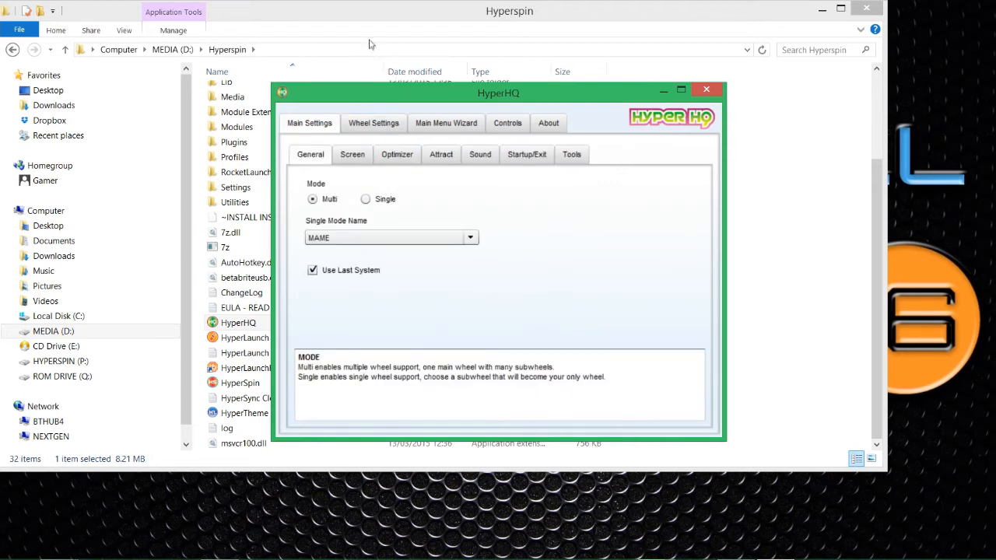
# In Wheel Settings, choose NEC TurboGrafx-16 from the Choose A Wheel list.
pyautogui.click(366, 127)
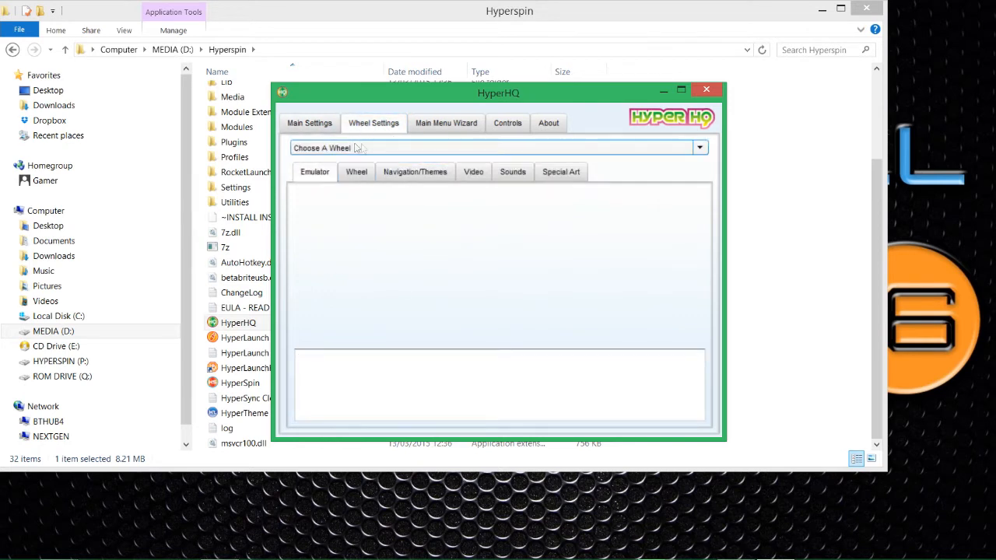
pyautogui.moveTo(401, 101); pyautogui.dragTo(393, 112)
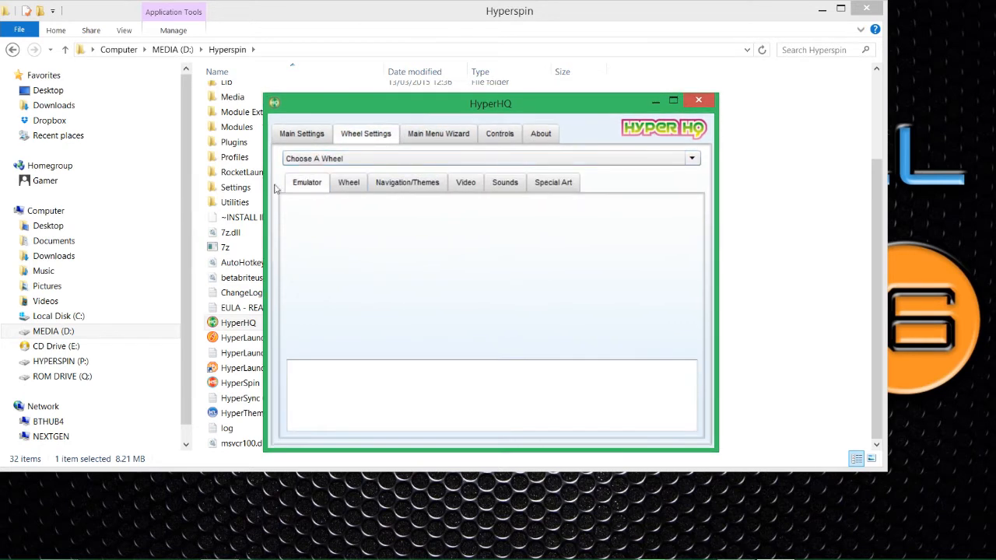
pyautogui.click(313, 159)
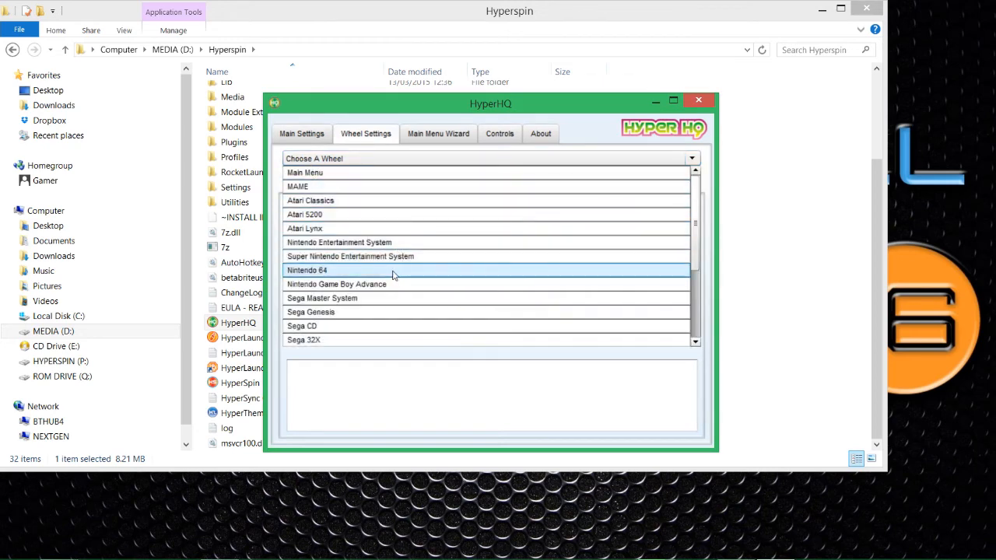
pyautogui.scroll(-2, 393, 274)
pyautogui.scroll(-1, 393, 273)
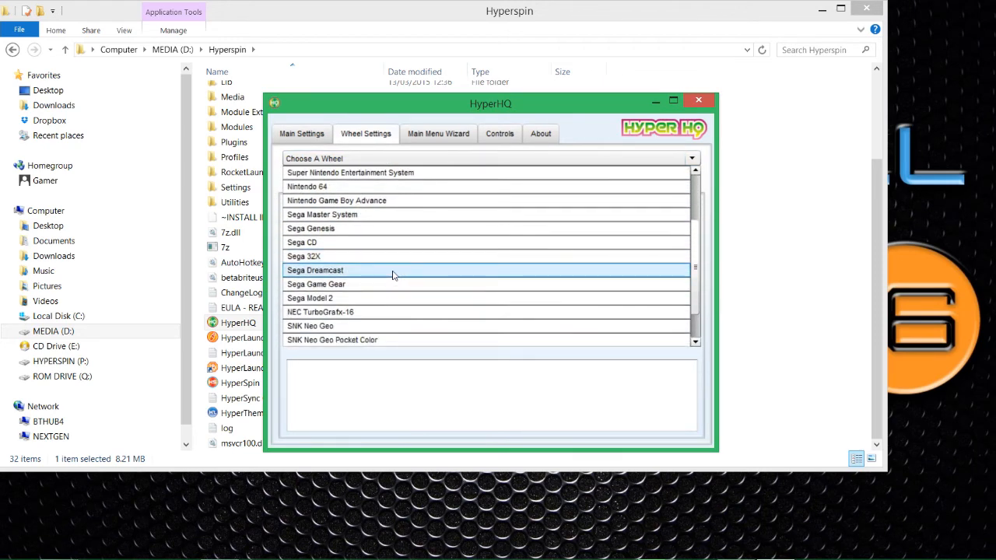
pyautogui.click(379, 313)
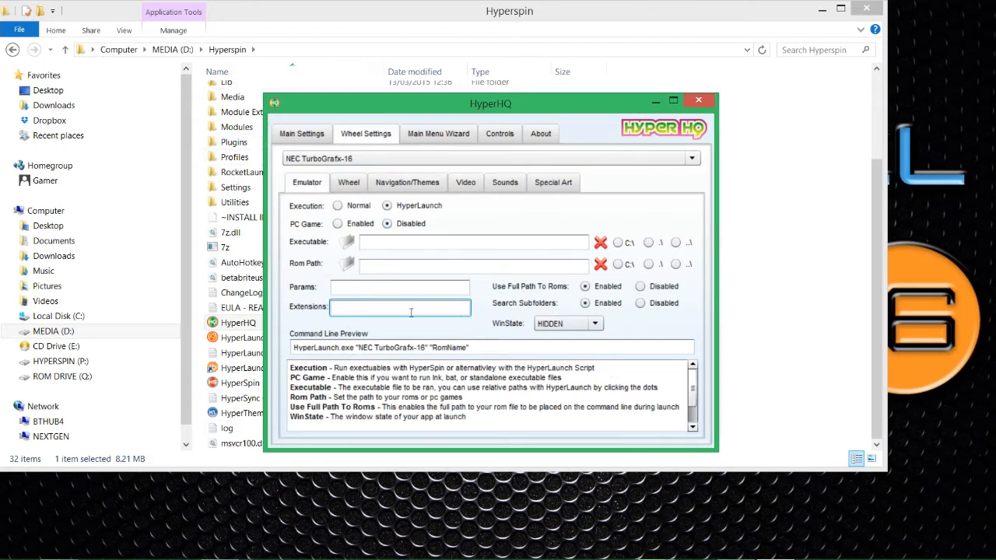
# Set the ROM path to HYPERSPIN (P:) > ROMs > NEC - TurboGrafx 16.
pyautogui.click(349, 265)
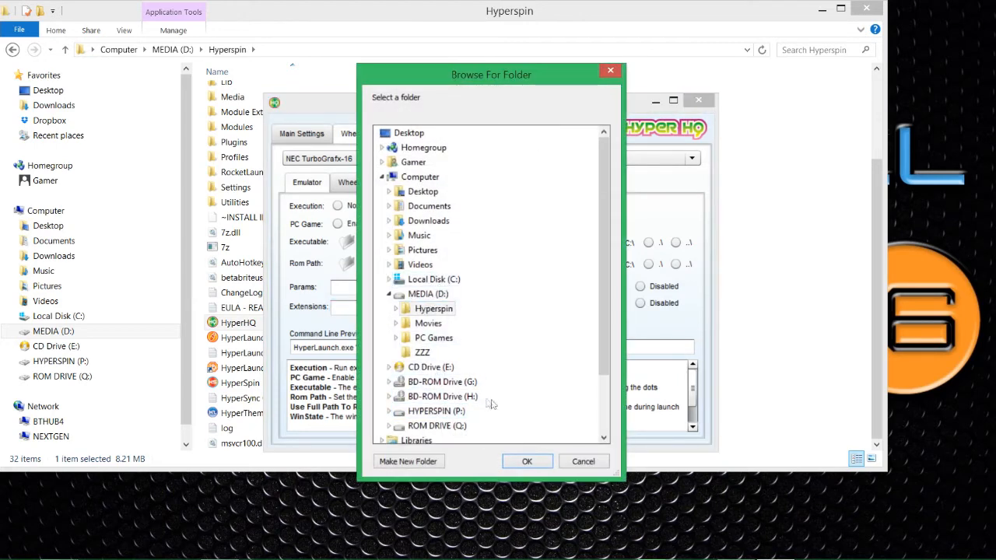
pyautogui.scroll(-2, 603, 306)
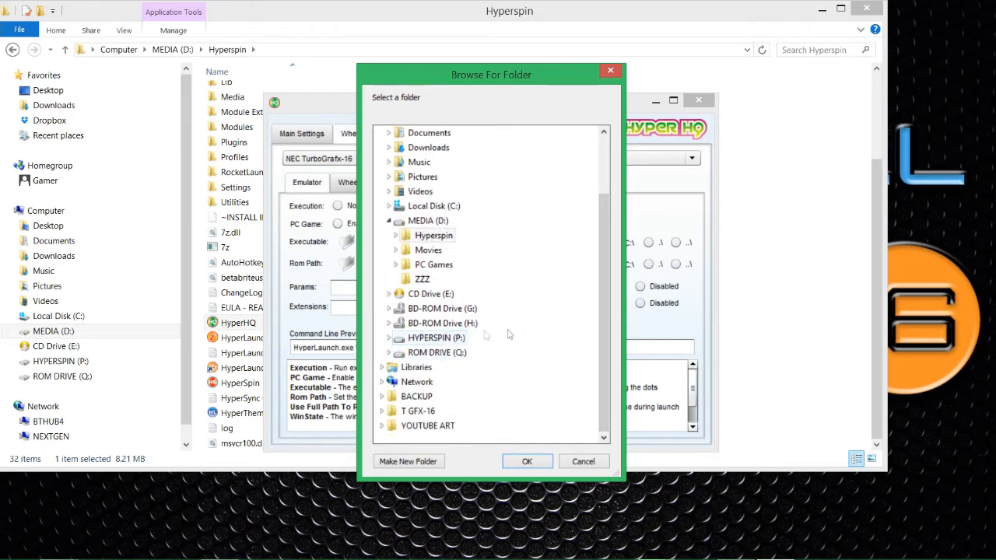
pyautogui.click(437, 340)
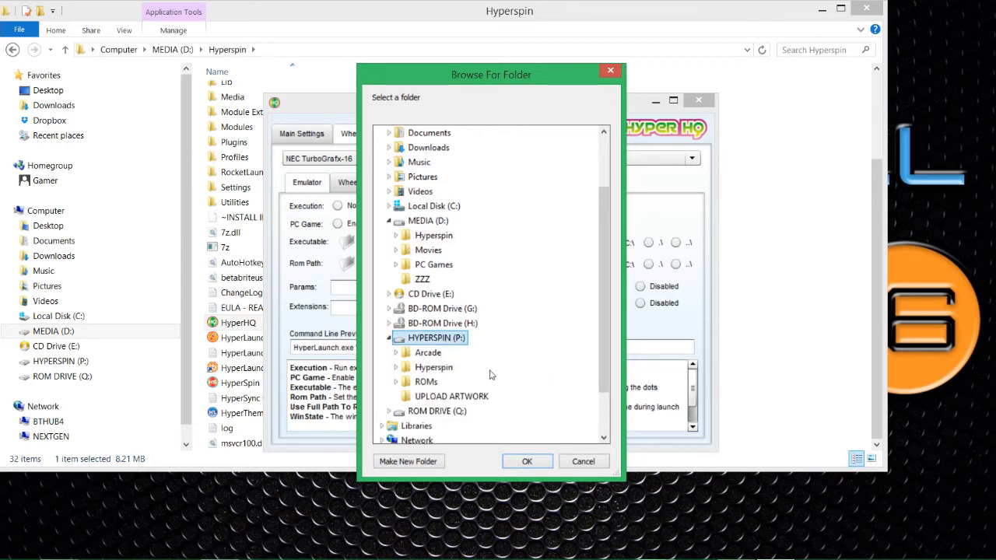
pyautogui.doubleClick(425, 382)
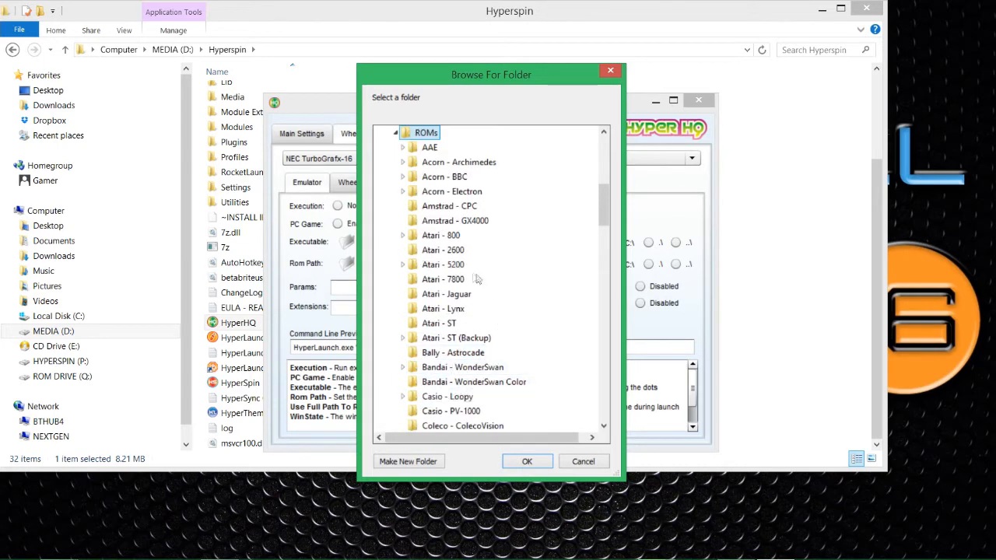
pyautogui.scroll(-7, 471, 280)
pyautogui.scroll(-20, 469, 281)
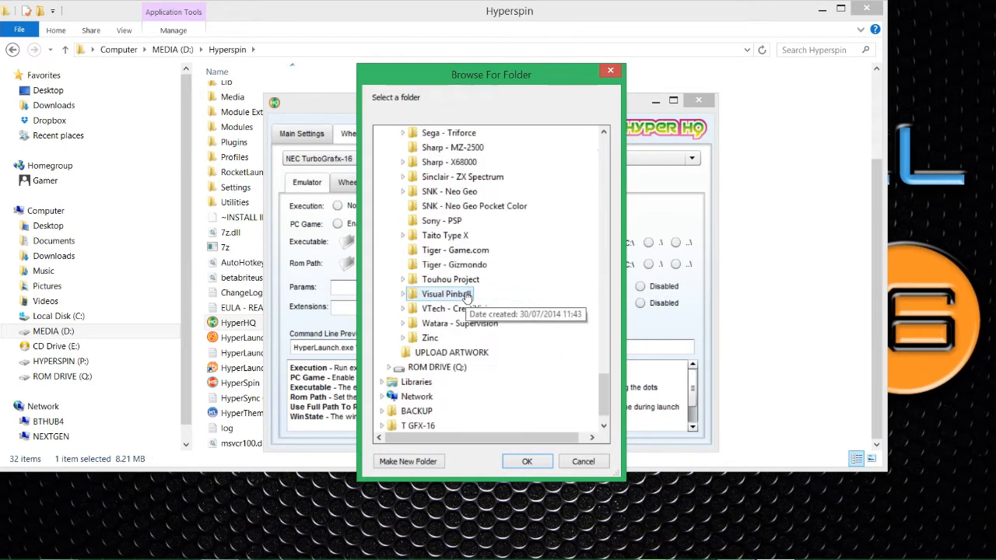
pyautogui.scroll(13, 467, 298)
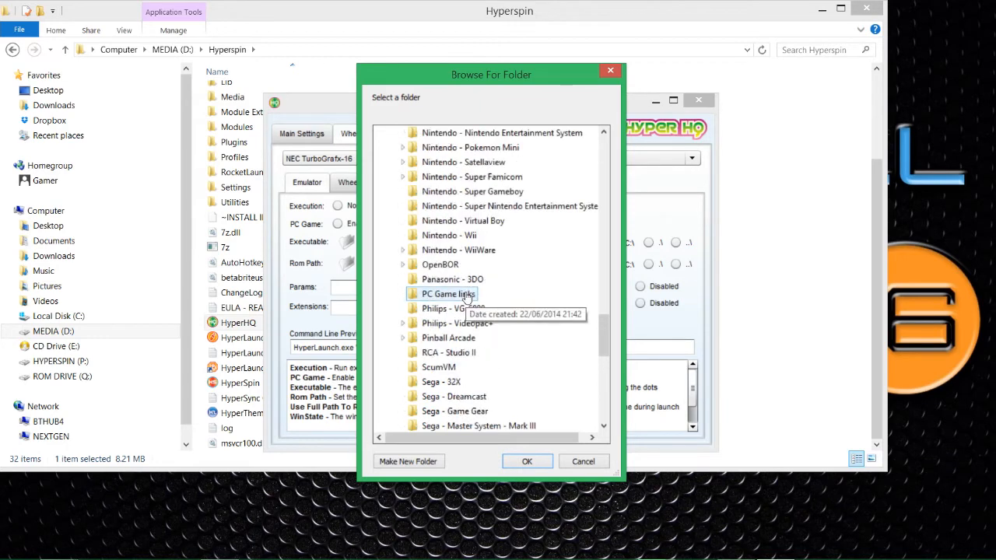
pyautogui.scroll(3, 466, 298)
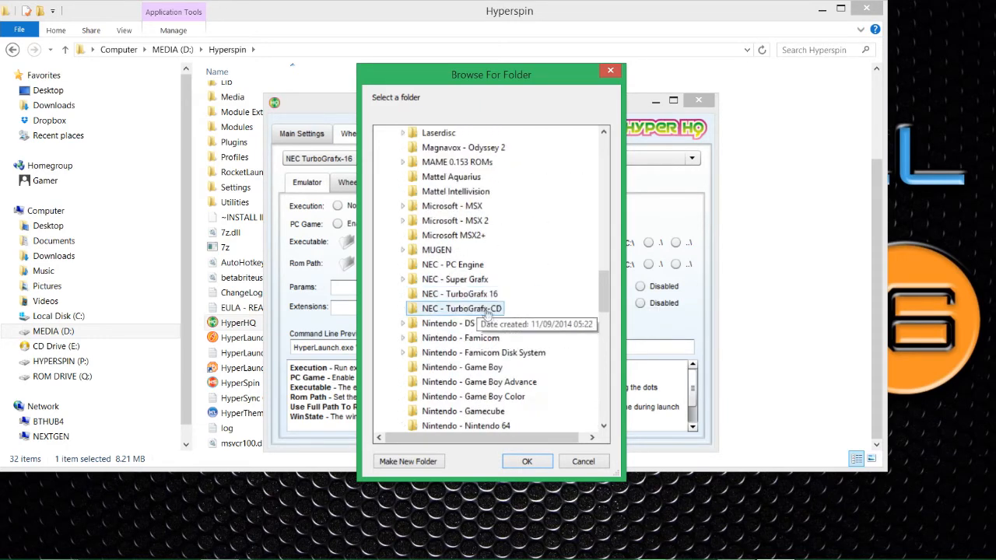
pyautogui.click(467, 298)
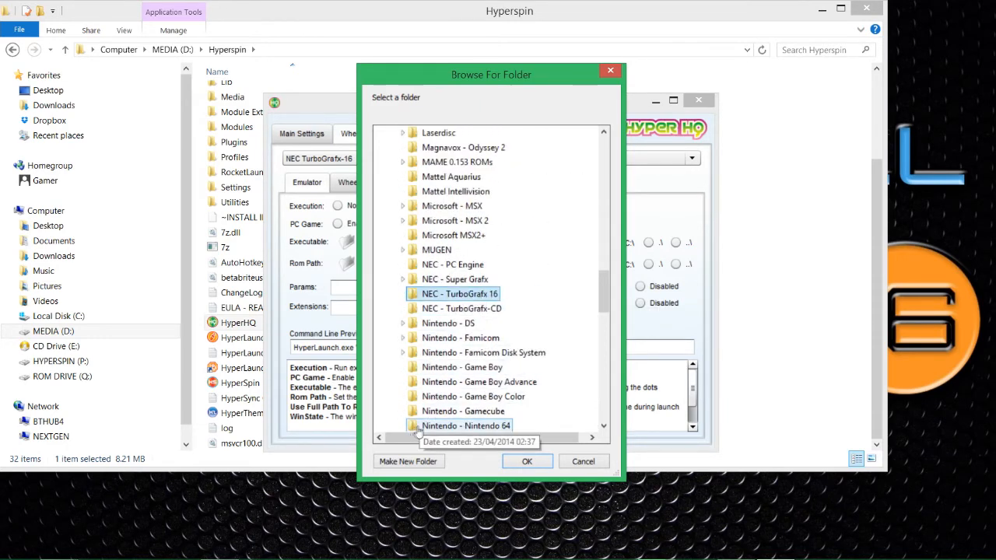
pyautogui.click(523, 464)
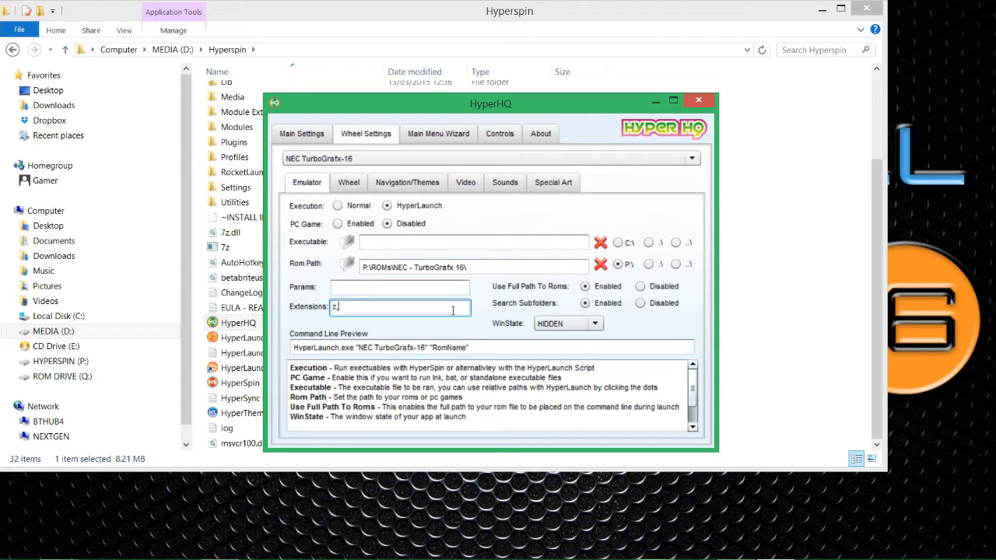
# Replace the Extensions entry with 7z,rar,zip.
pyautogui.press('BackSpace')
pyautogui.press('BackSpace')
pyautogui.write('7z,rar,zip')
# On the Wheel page, drag Alpha to 0 and pick the vertical style.
pyautogui.click(347, 186)
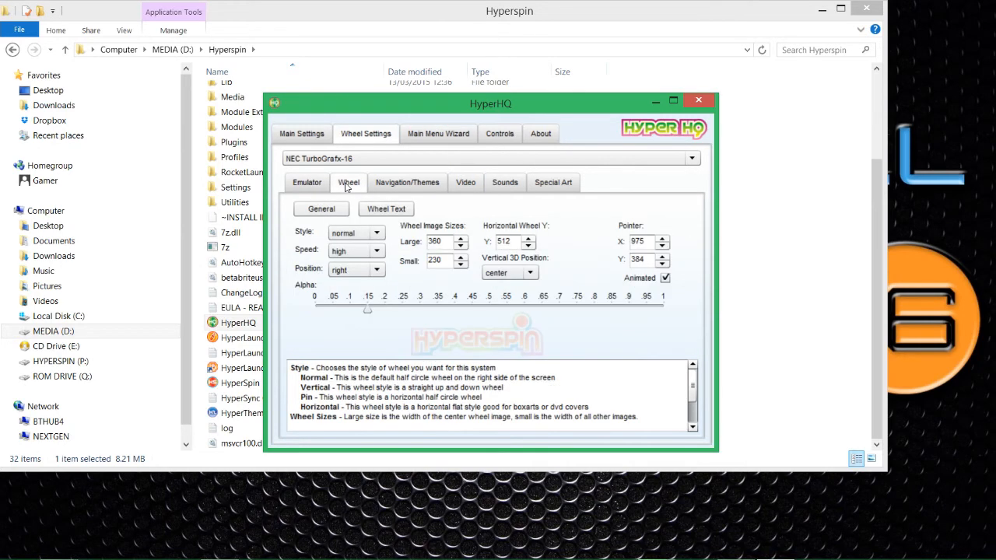
pyautogui.moveTo(363, 313); pyautogui.dragTo(309, 309)
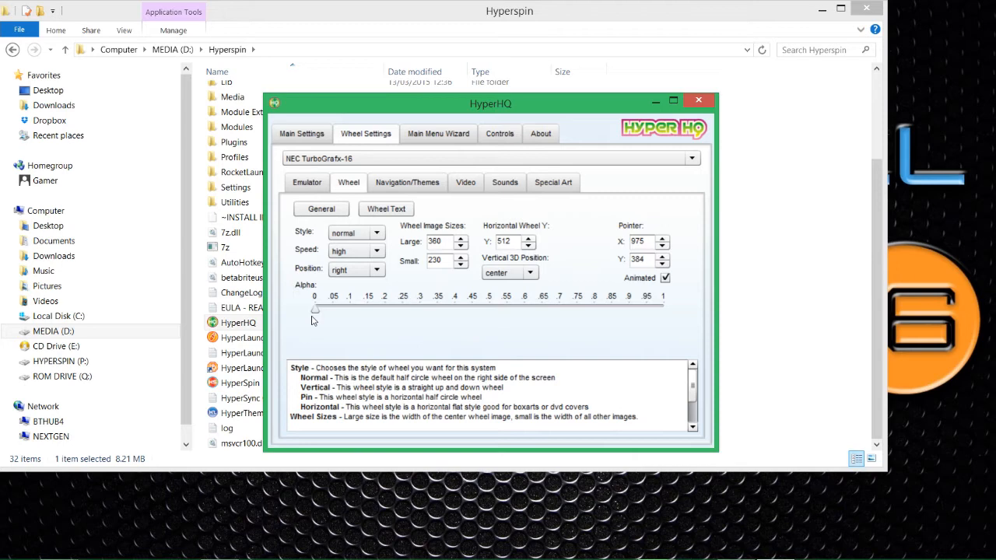
pyautogui.click(340, 232)
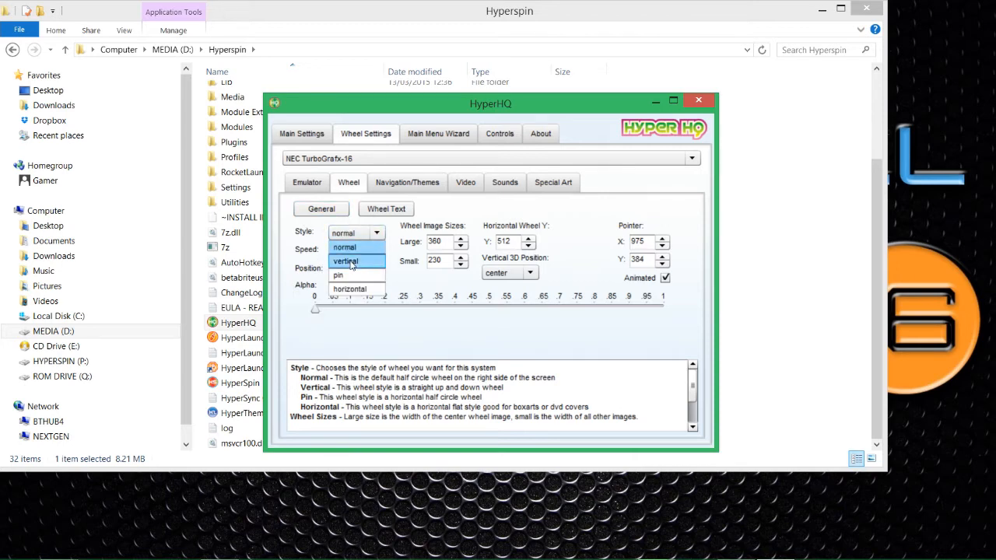
pyautogui.click(352, 263)
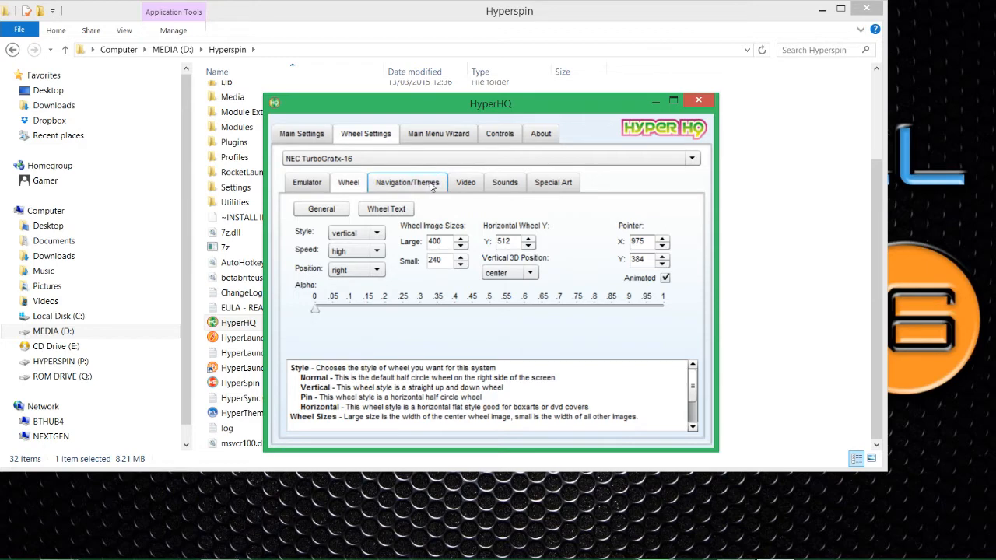
# Tick Roms Only, Wheels Only, Return to last game and Remove Textfield Info, then show the Video page.
pyautogui.click(391, 189)
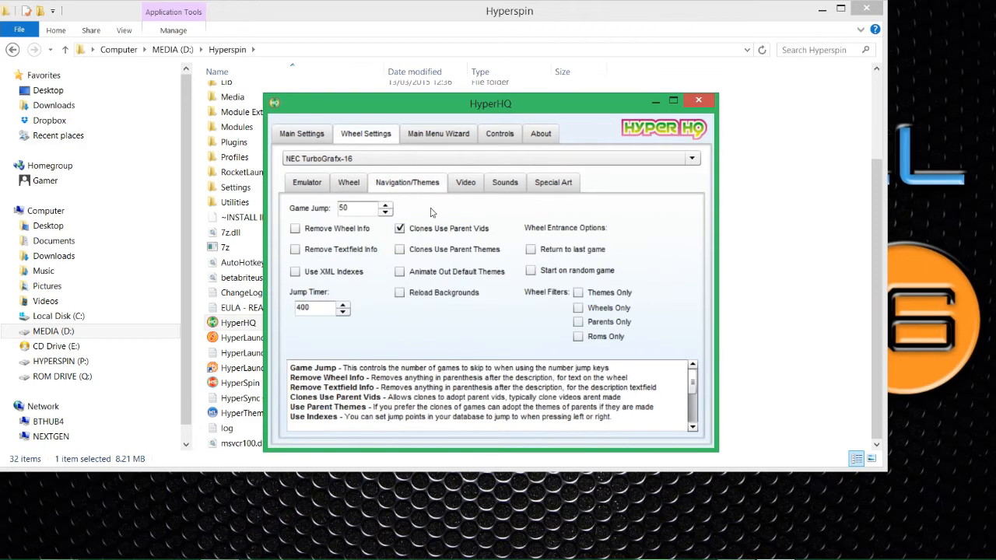
pyautogui.click(578, 338)
pyautogui.click(578, 309)
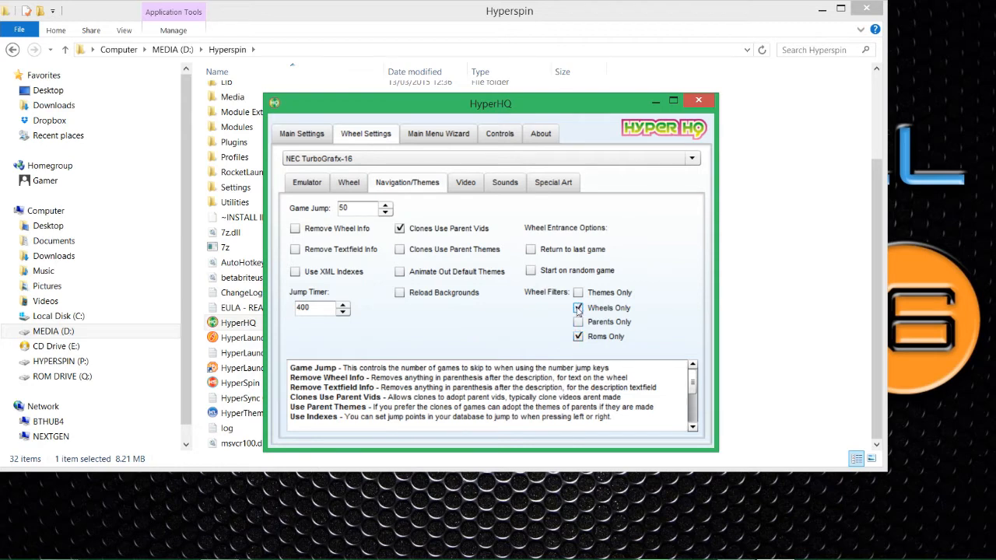
pyautogui.click(532, 250)
pyautogui.click(295, 249)
pyautogui.click(459, 187)
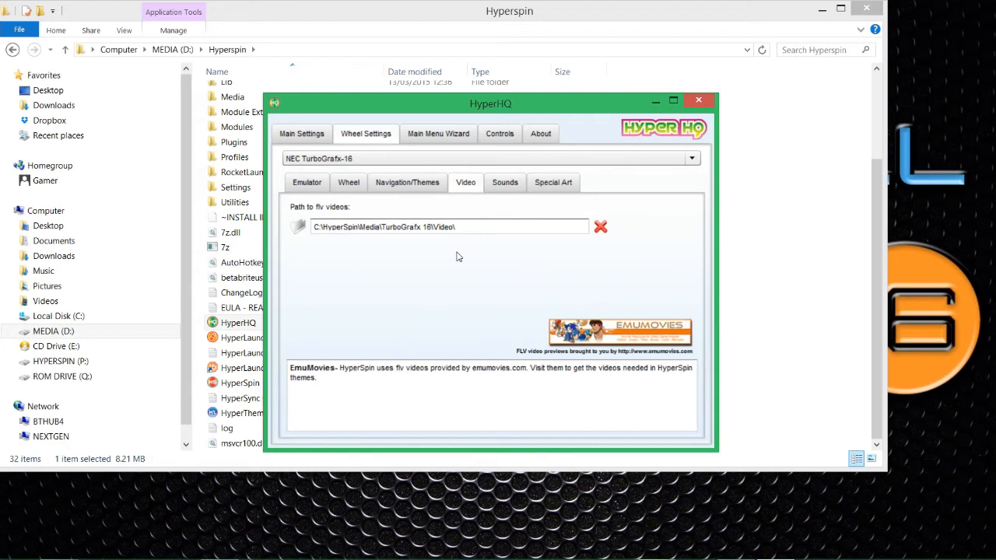
# Turn off wheel game sounds, disable Special Artwork A and C, and untick B's Use Default.
pyautogui.click(506, 186)
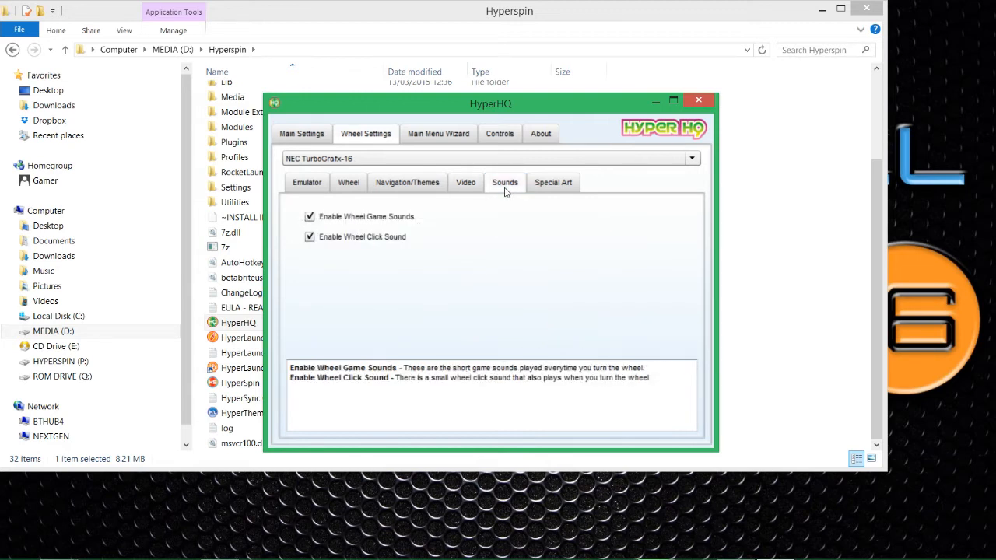
pyautogui.click(310, 217)
pyautogui.click(560, 184)
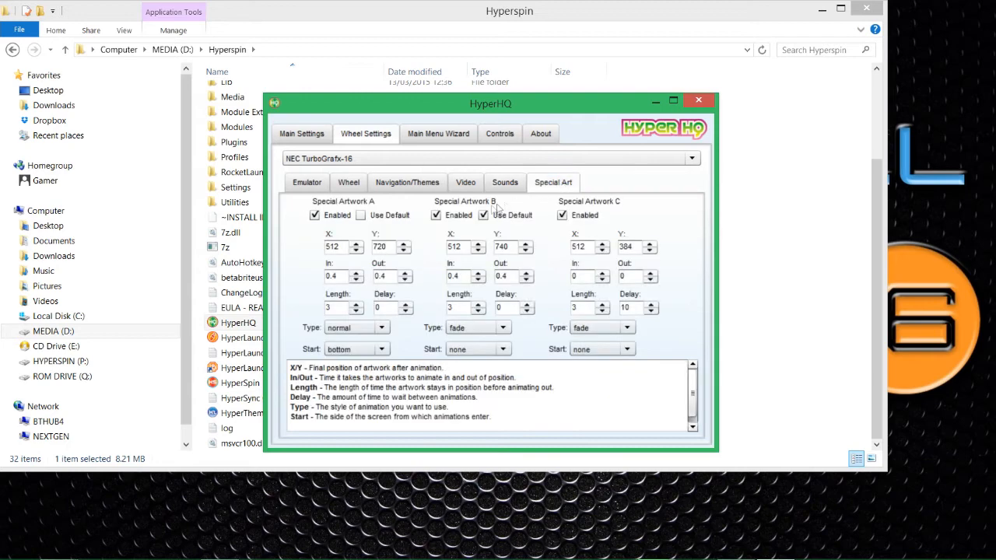
pyautogui.click(314, 216)
pyautogui.click(483, 216)
pyautogui.click(562, 216)
# Set Special Artwork B to X 500, Y 384, In 1, Out 1, Delay 3.
pyautogui.moveTo(467, 248); pyautogui.dragTo(441, 248)
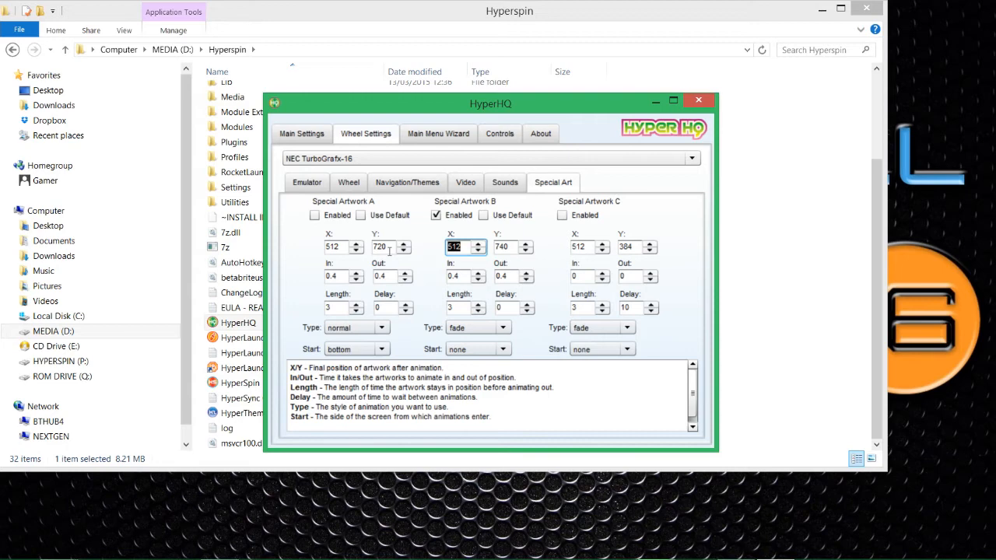
pyautogui.write('55')
pyautogui.press('BackSpace')
pyautogui.write('00')
pyautogui.press('Tab')
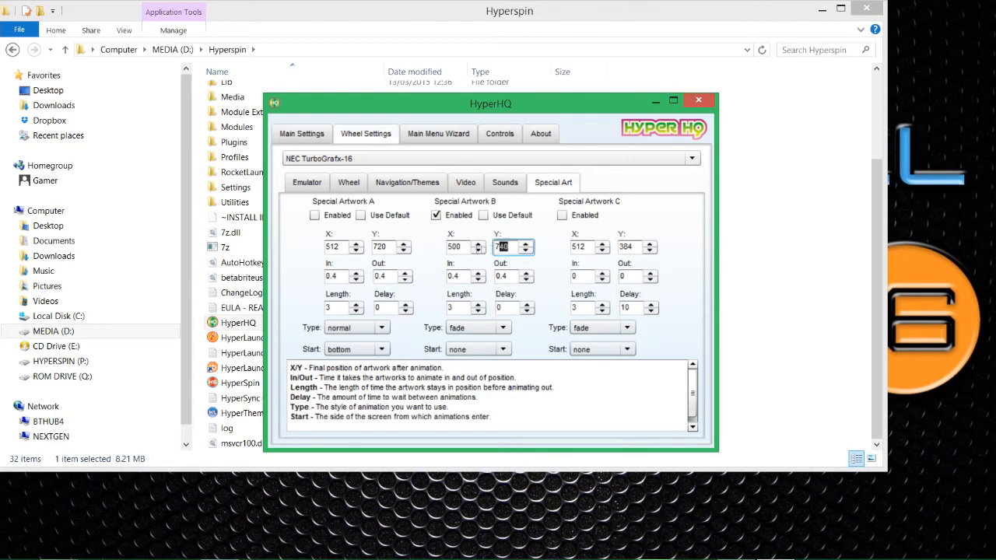
pyautogui.write('384')
pyautogui.press('Tab')
pyautogui.write('1')
pyautogui.press('Tab')
pyautogui.write('1')
pyautogui.press('Tab')
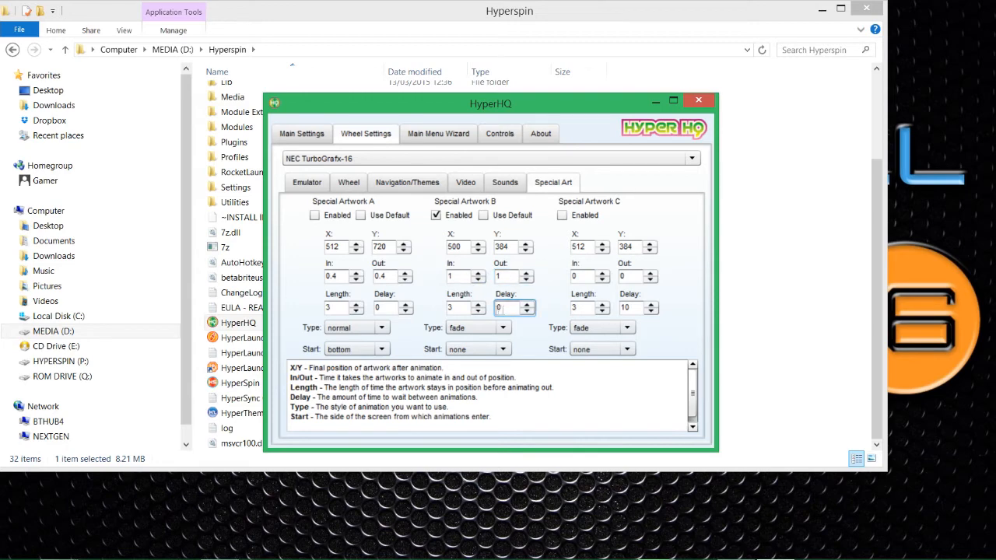
pyautogui.write('3')
# Check the Navigation/Themes and Wheel pages, then close HyperHQ.
pyautogui.moveTo(487, 102); pyautogui.dragTo(453, 105)
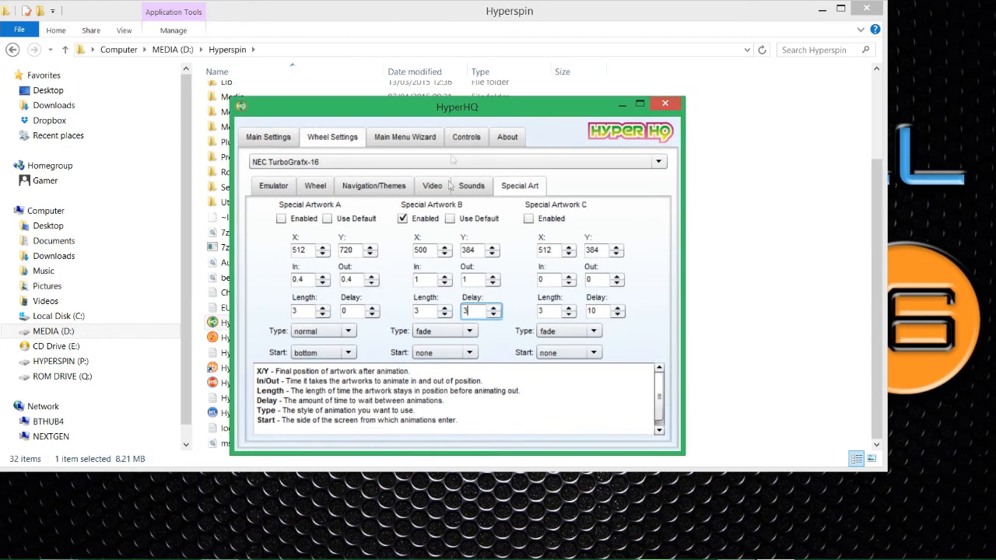
pyautogui.click(432, 188)
pyautogui.click(319, 190)
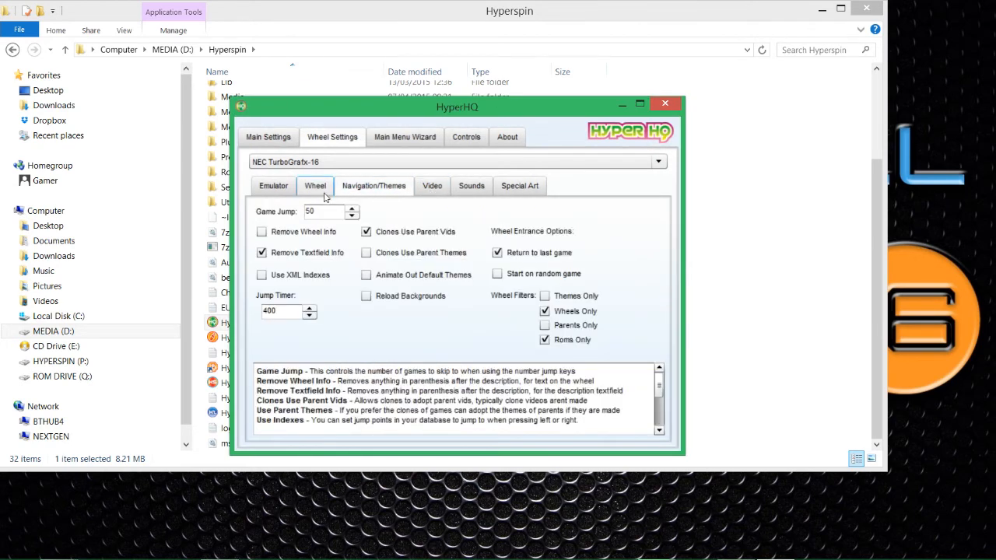
pyautogui.click(666, 105)
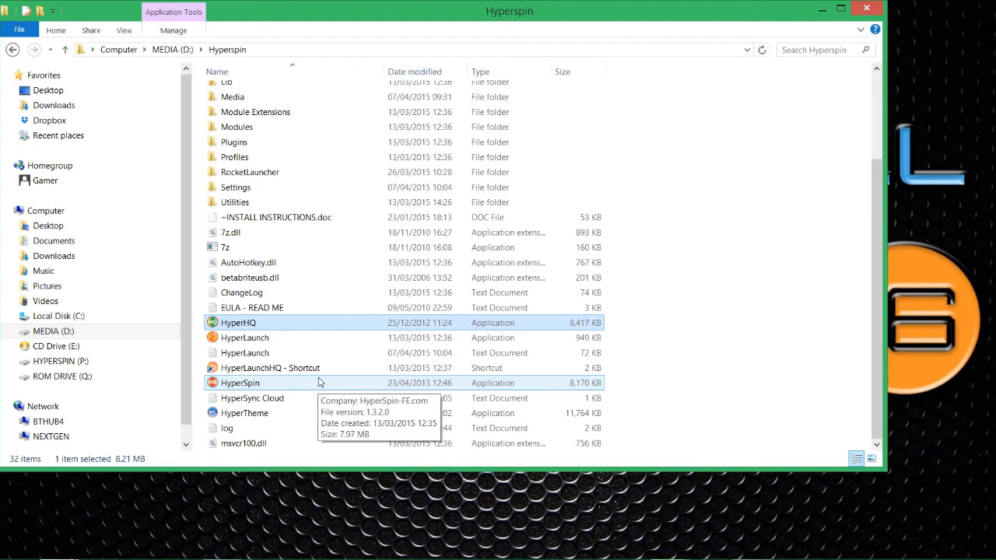
pyautogui.click(318, 381)
# Start HyperSpin.exe and spin the system wheel up to TurboGrafx-16.
pyautogui.doubleClick(318, 382)
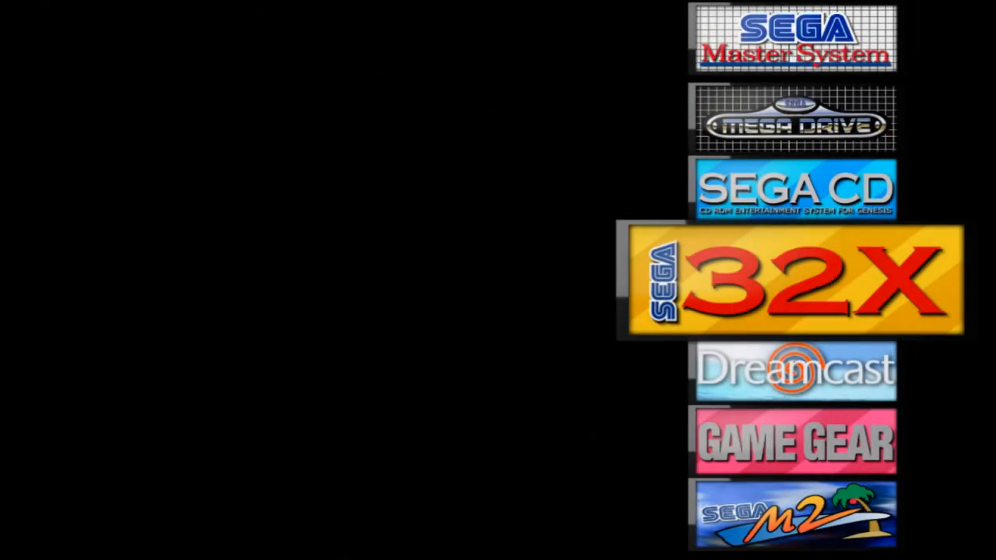
pyautogui.press('Up')
pyautogui.press('Up')
pyautogui.press('Up')
pyautogui.press('Up')
pyautogui.press('Up')
pyautogui.press('Up')
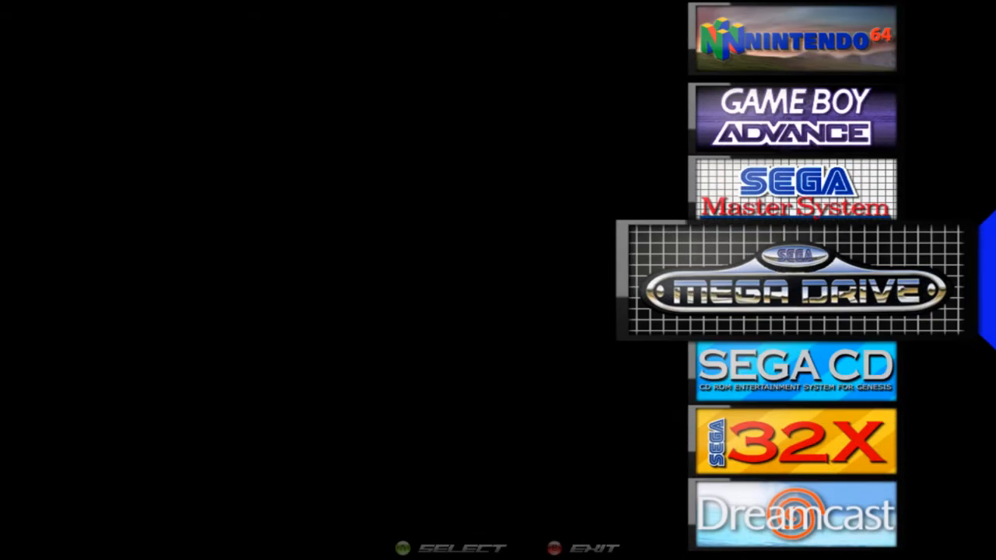
pyautogui.press('Up')
pyautogui.press('Up')
pyautogui.press('Up')
pyautogui.press('Up')
pyautogui.press('Up')
pyautogui.press('Up')
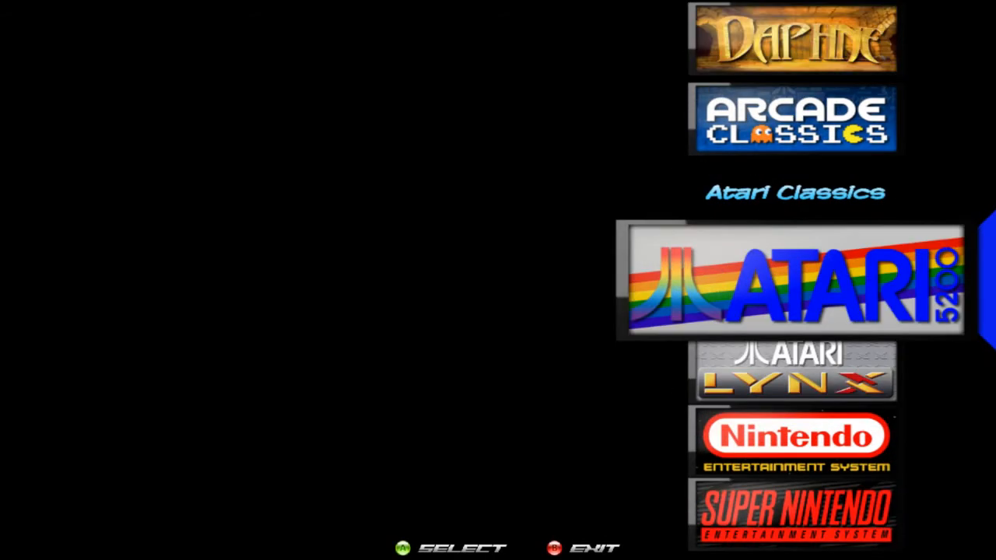
pyautogui.press('Up')
pyautogui.press('Up')
pyautogui.press('Up')
pyautogui.press('Up')
pyautogui.press('Up')
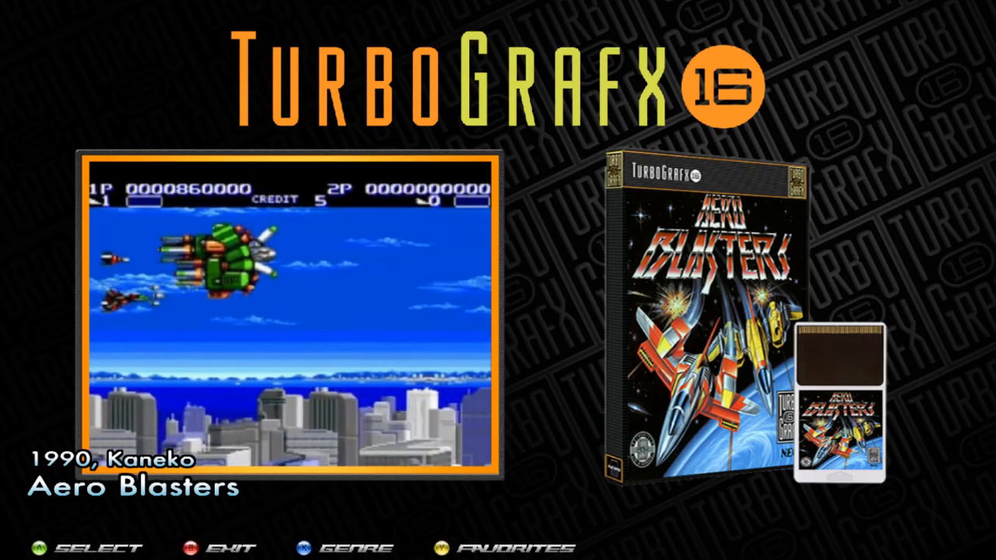
# Step the TurboGrafx-16 wheel back from Aero Blasters to Veigues - Tactical Gladiator.
pyautogui.press('Up')
pyautogui.press('Up')
pyautogui.press('Up')
pyautogui.press('Up')
pyautogui.press('Up')
pyautogui.press('Up')
pyautogui.press('Up')
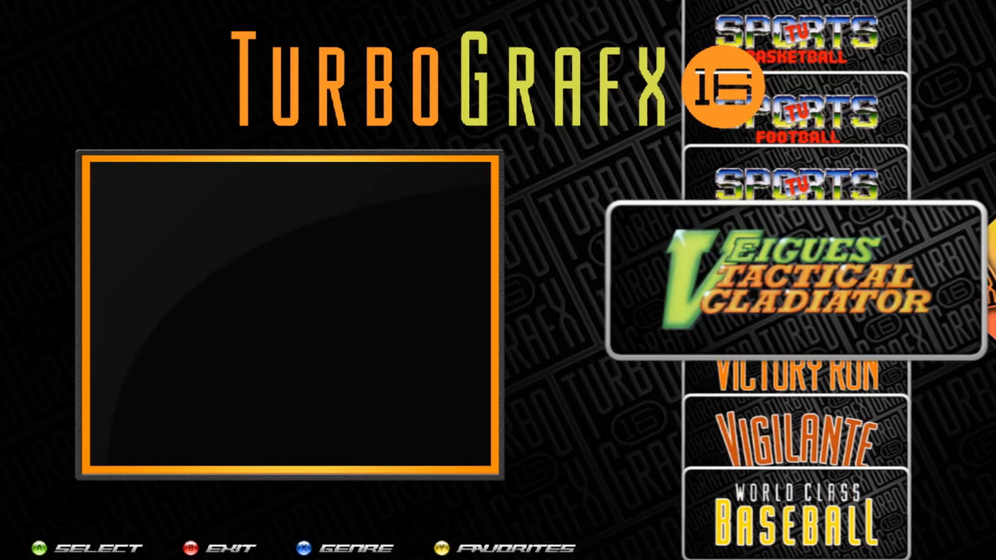